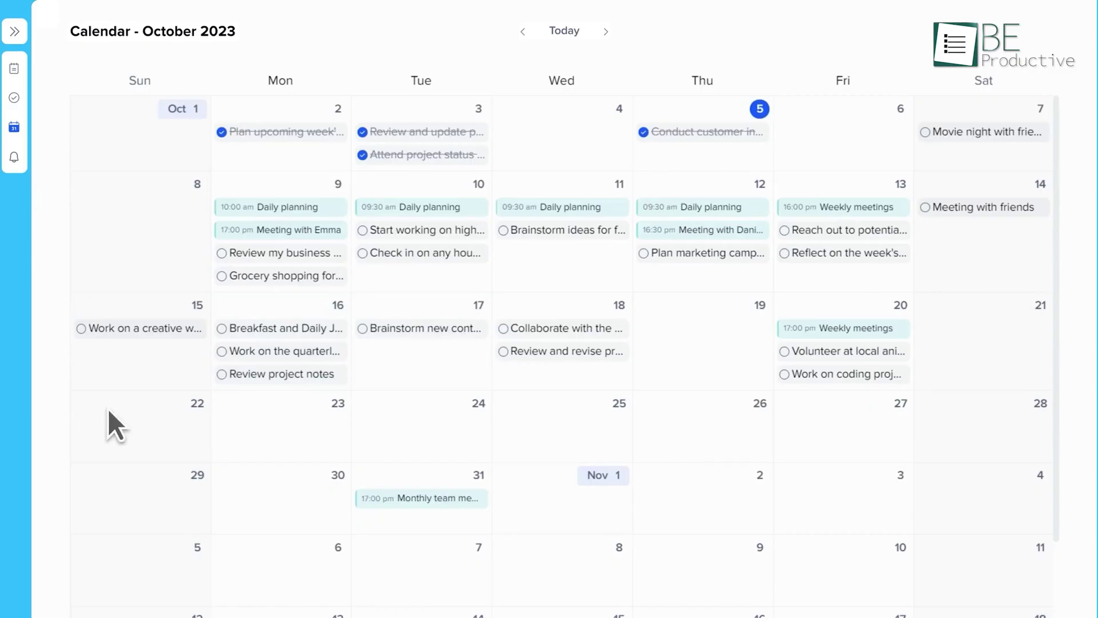
- Move Review project notes from Oct 16 to Oct 17 and Product catalog design into DONE
drag(270, 372, 410, 353)
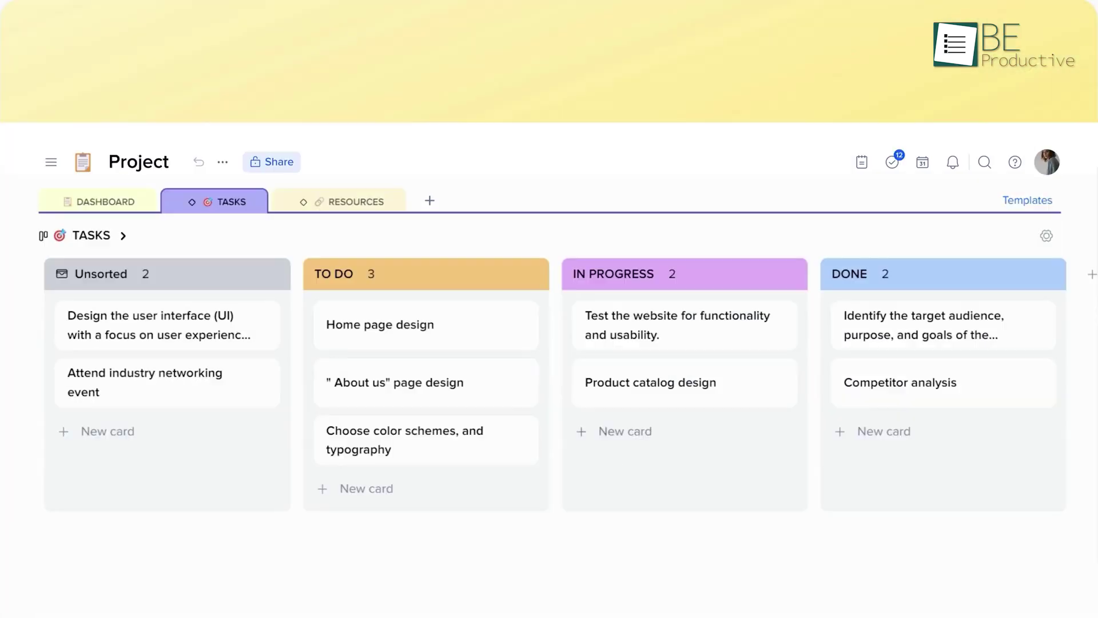
drag(676, 372, 910, 431)
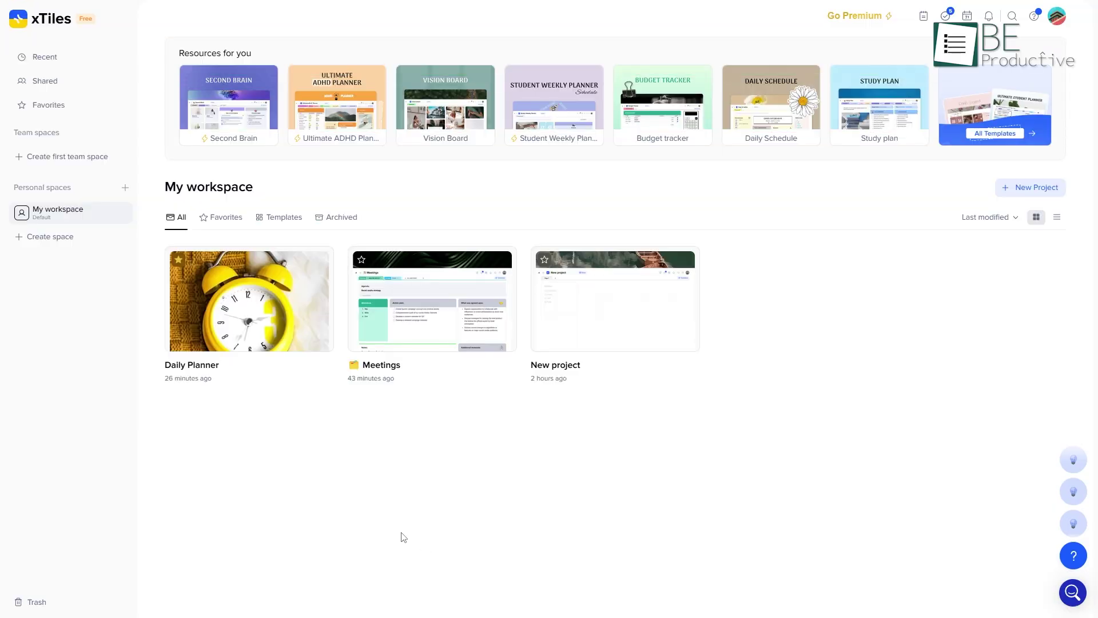
- Browse the workspace's Favorites, Templates and Archived project lists
click(222, 223)
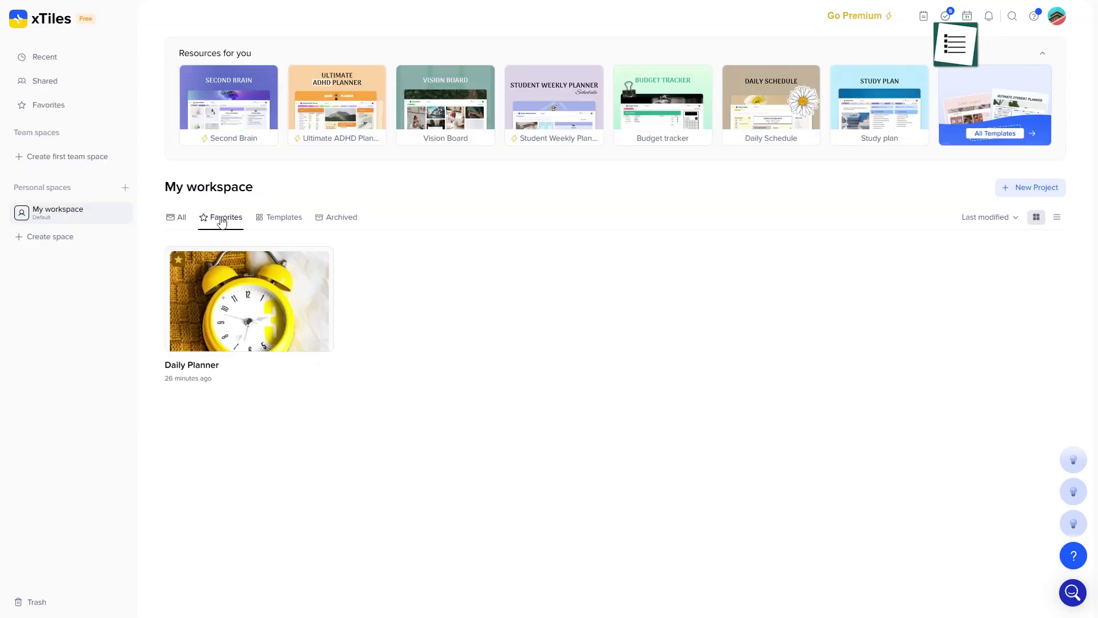
click(271, 223)
click(326, 223)
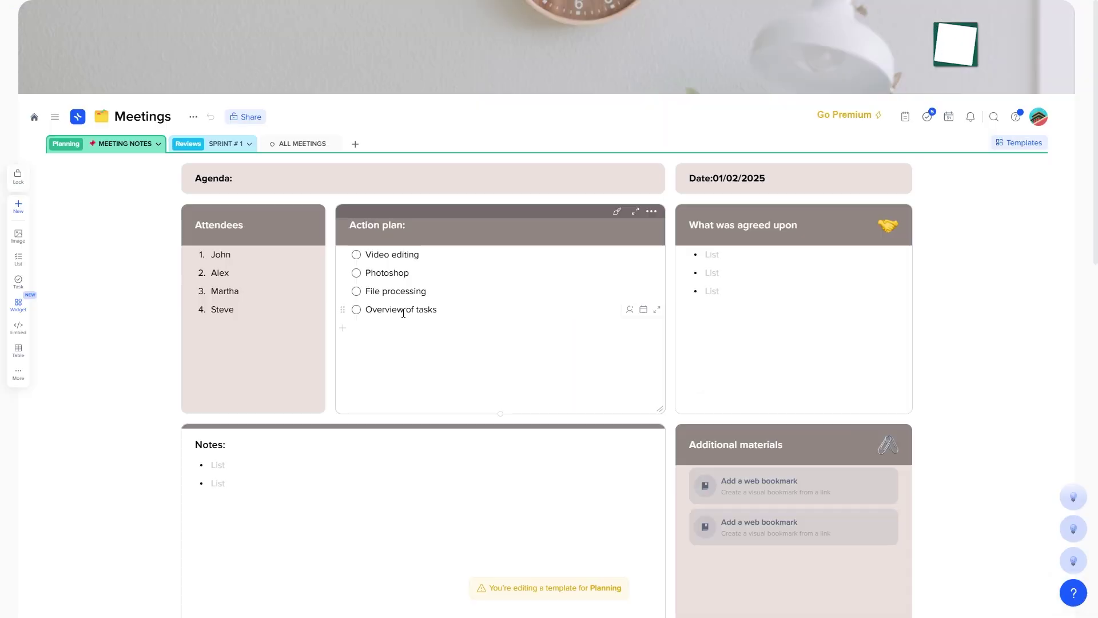
- Move Product catalog design into DONE and reschedule Review project notes to Tuesday 17
scroll(409, 314, down, 3)
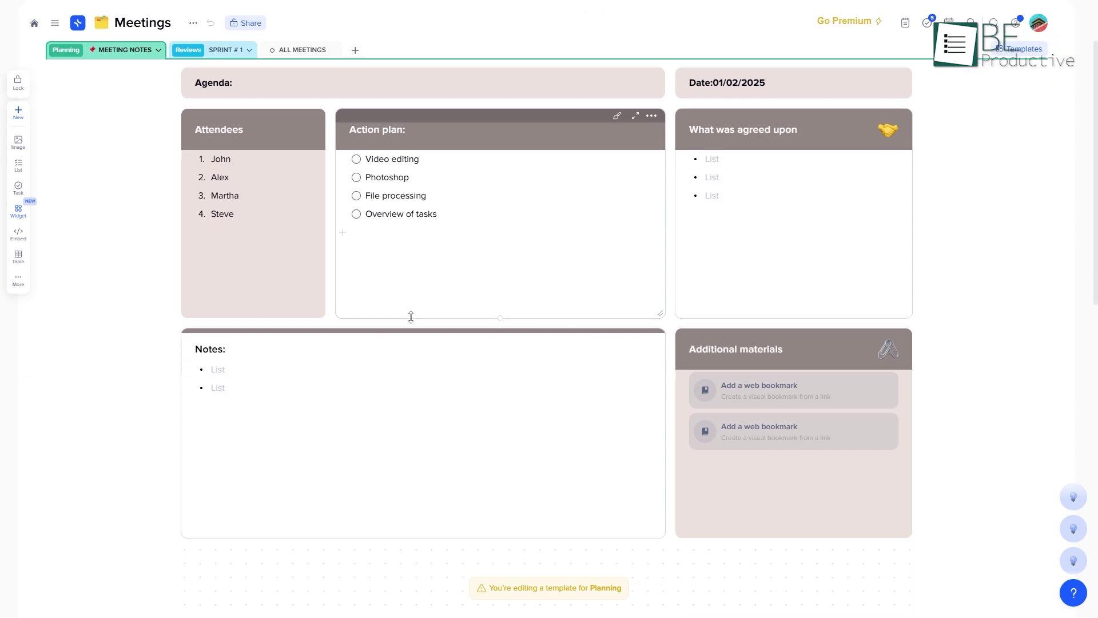
scroll(411, 316, down, 3)
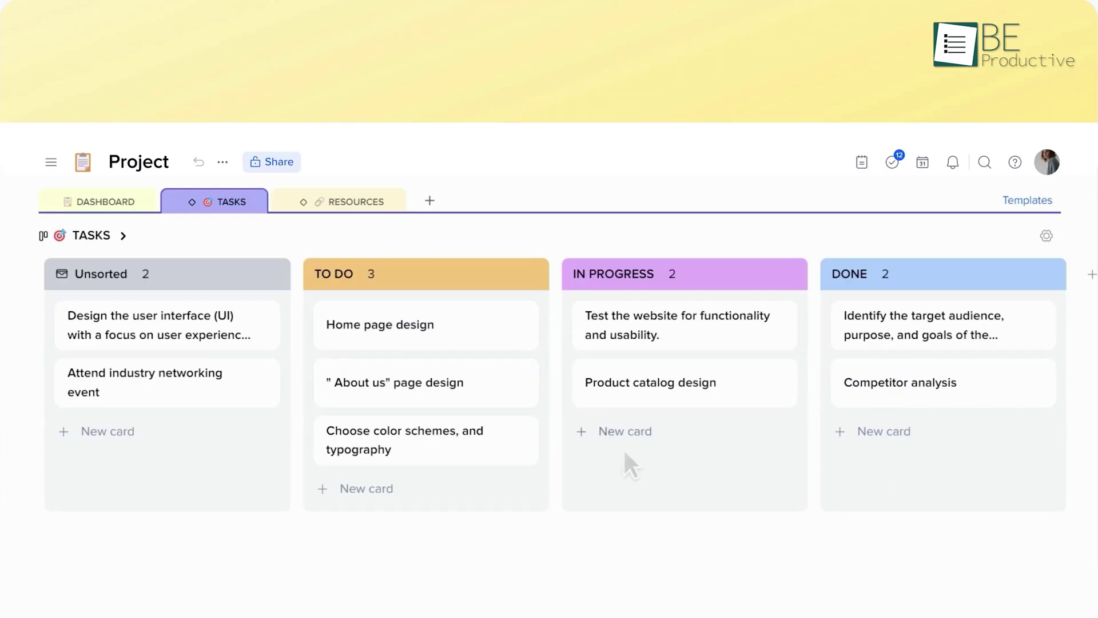
drag(680, 368, 932, 429)
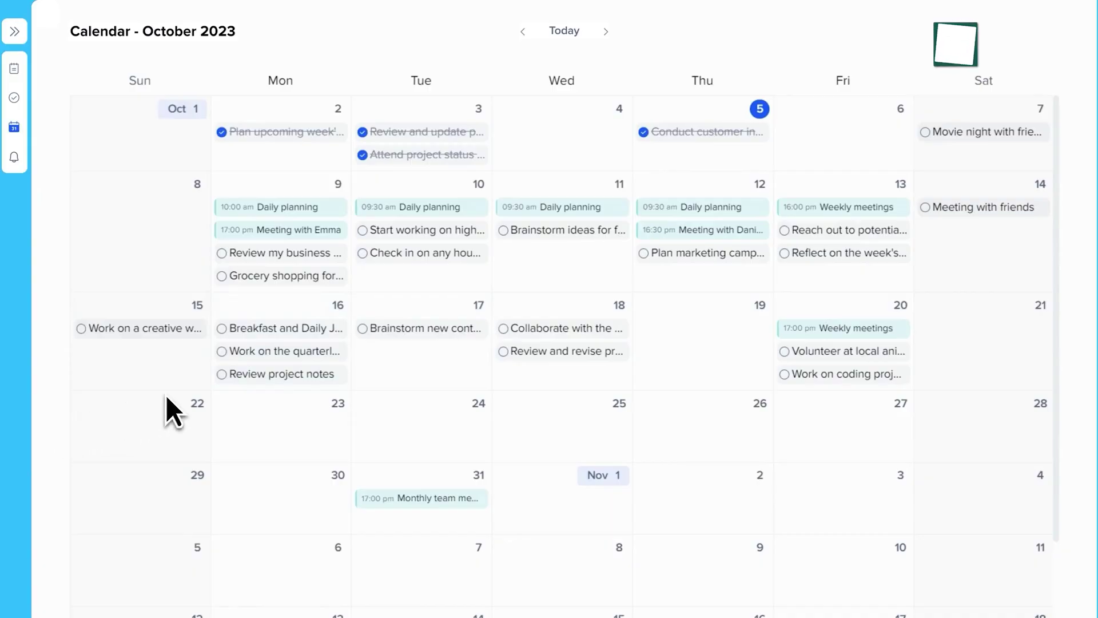
drag(271, 373, 419, 350)
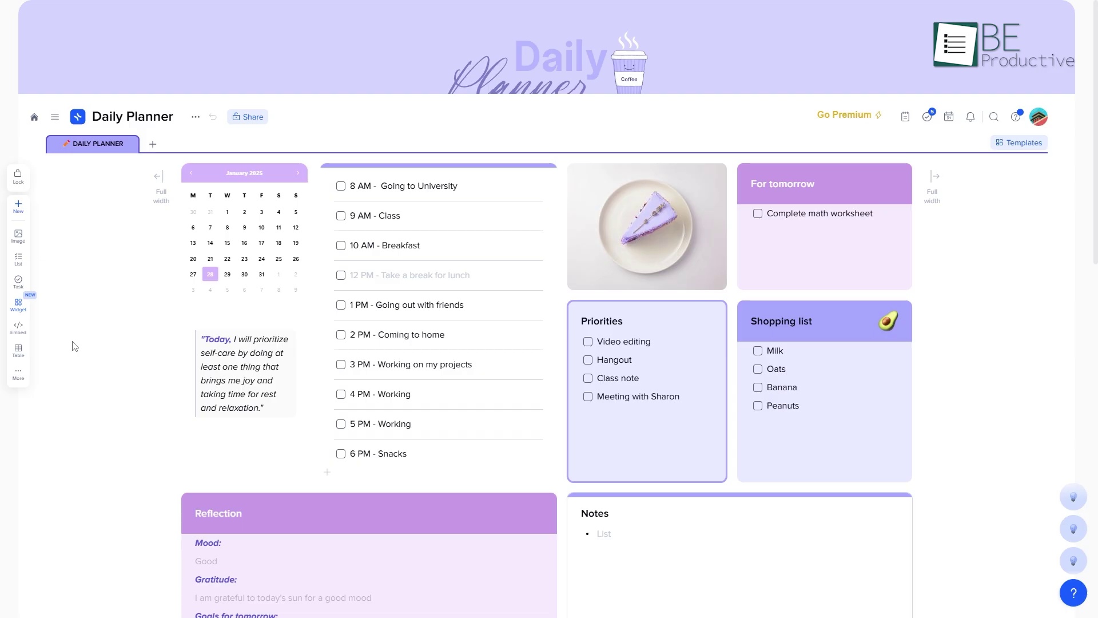
- Stretch the Rome tile to full board width and widen the Tokyo tile to match
scroll(74, 343, down, 5)
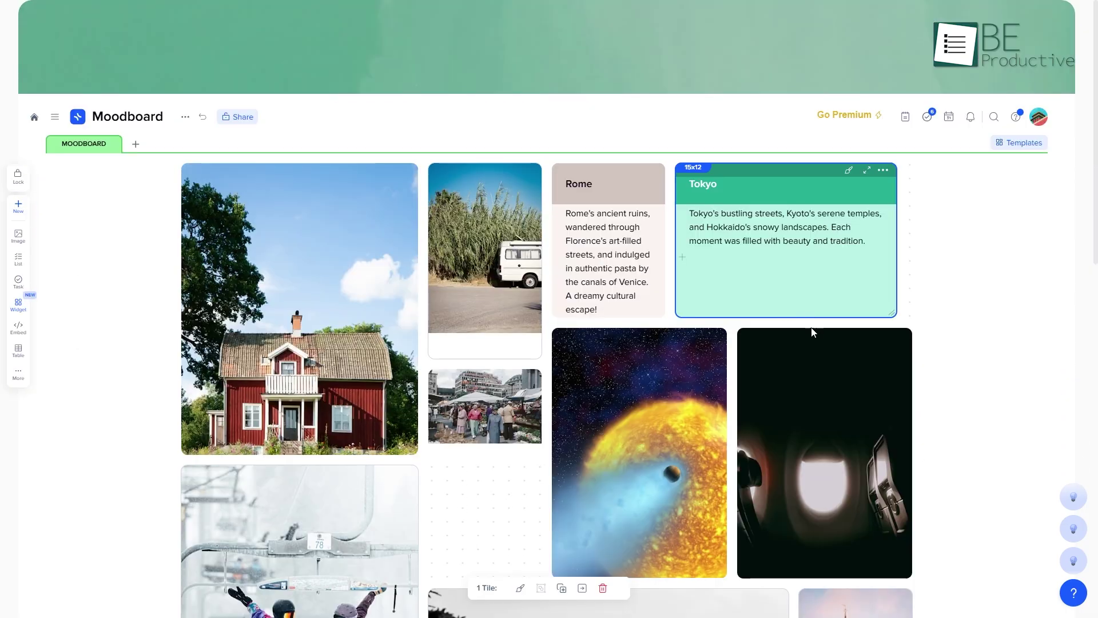
click(618, 340)
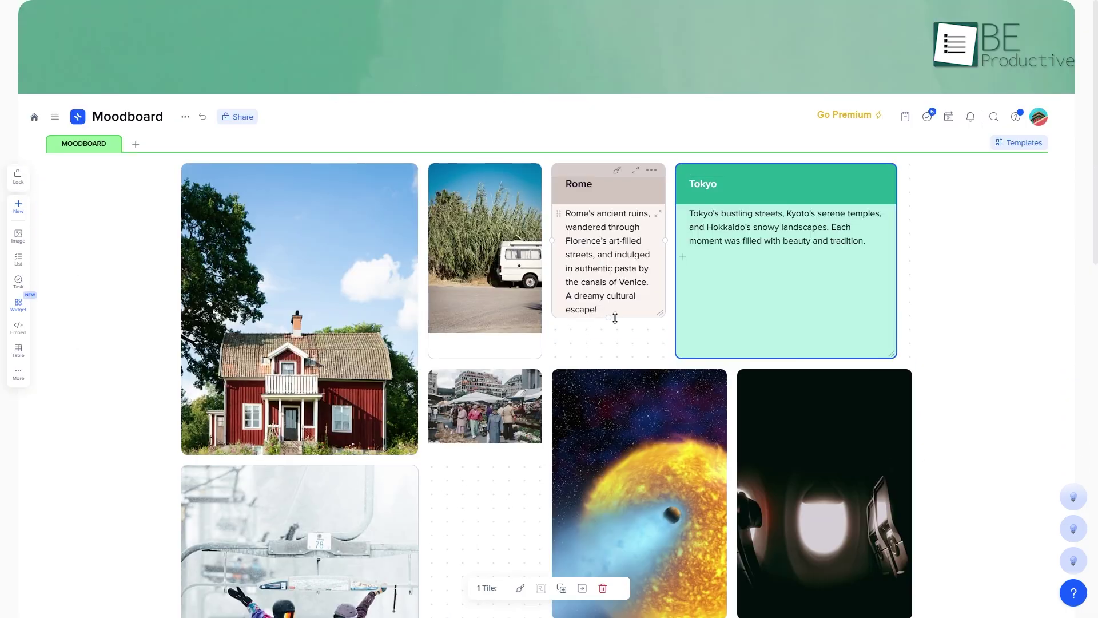
drag(665, 261, 892, 238)
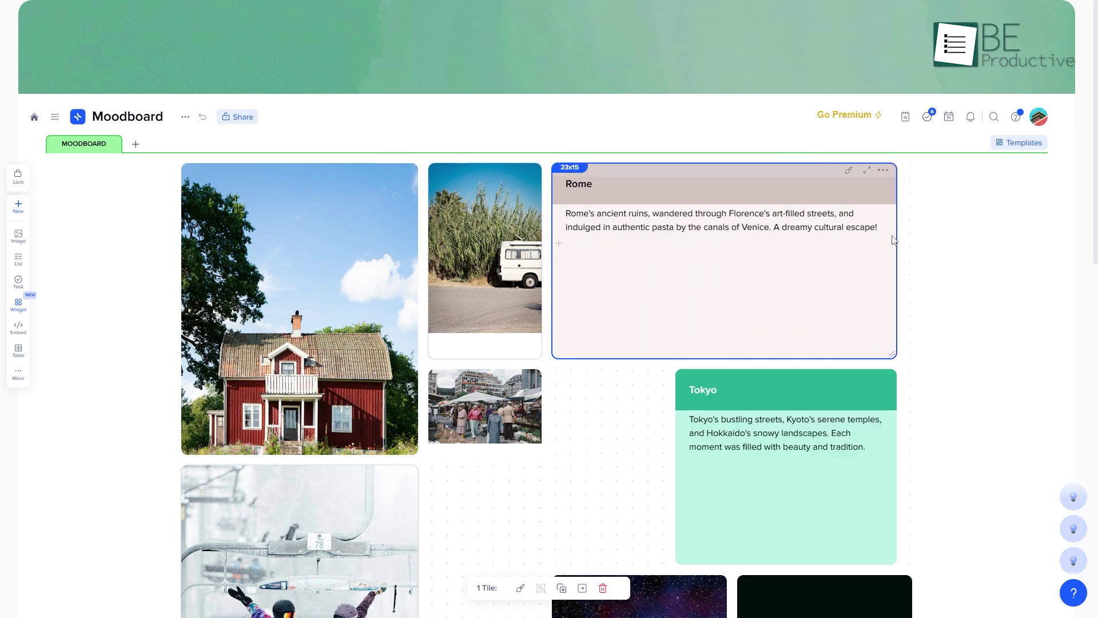
drag(676, 466, 552, 452)
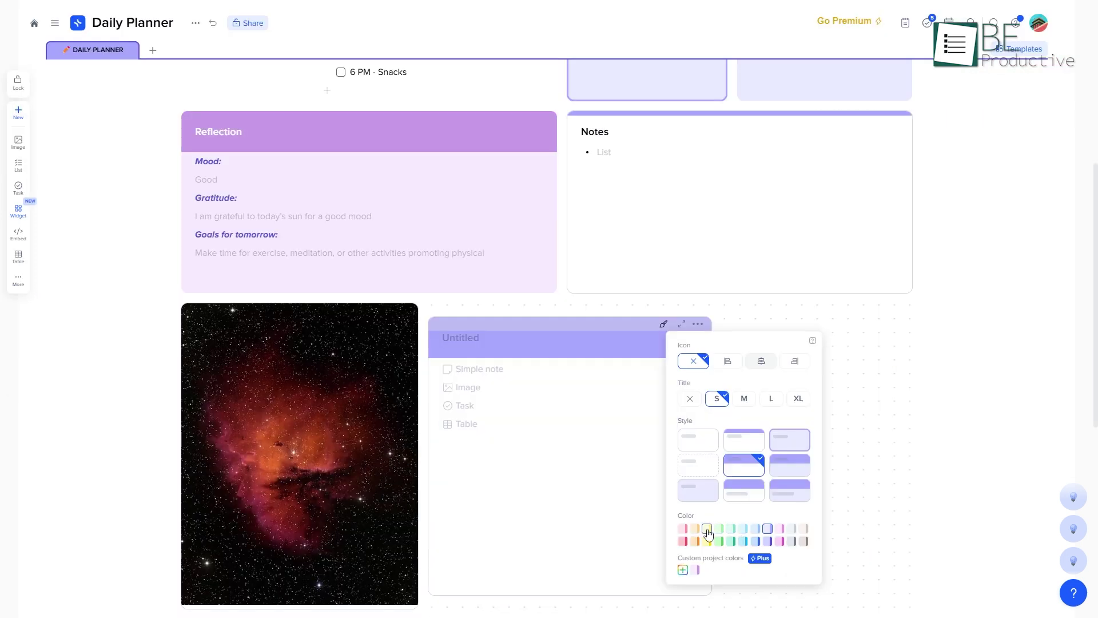
- Turn the Untitled tile yellow, then start adding an image to the board
click(707, 529)
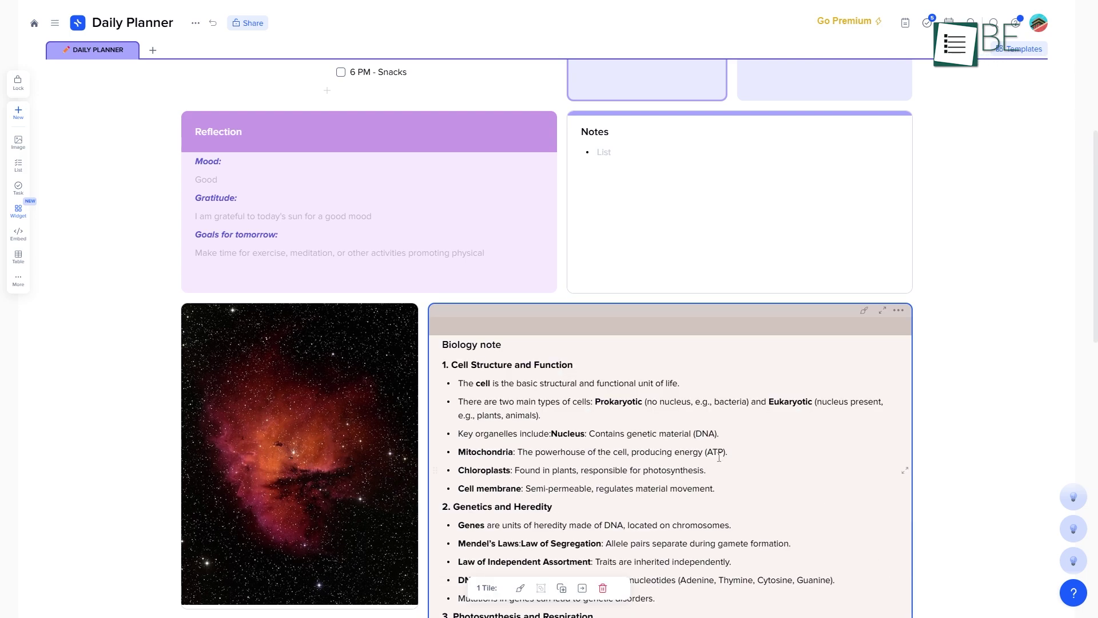
scroll(630, 437, down, 6)
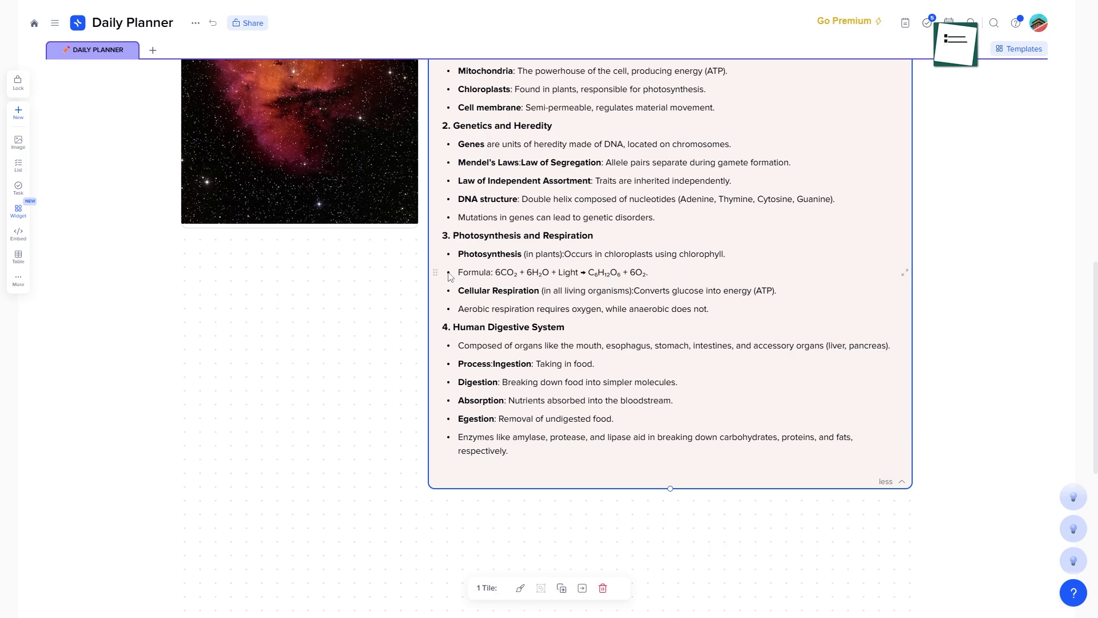
scroll(449, 276, up, 3)
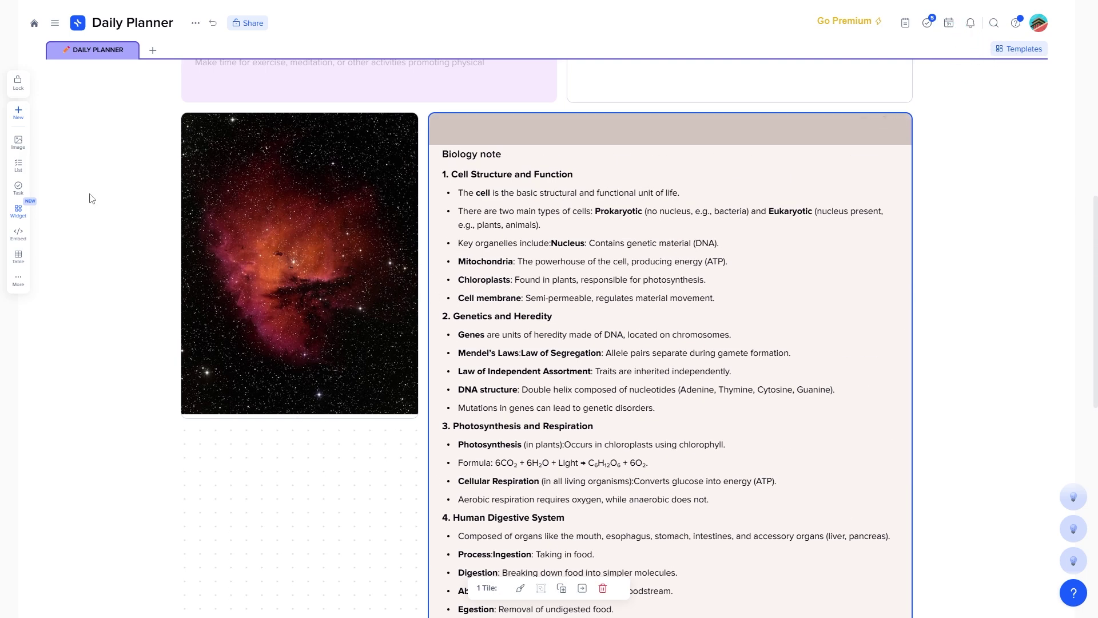
click(19, 143)
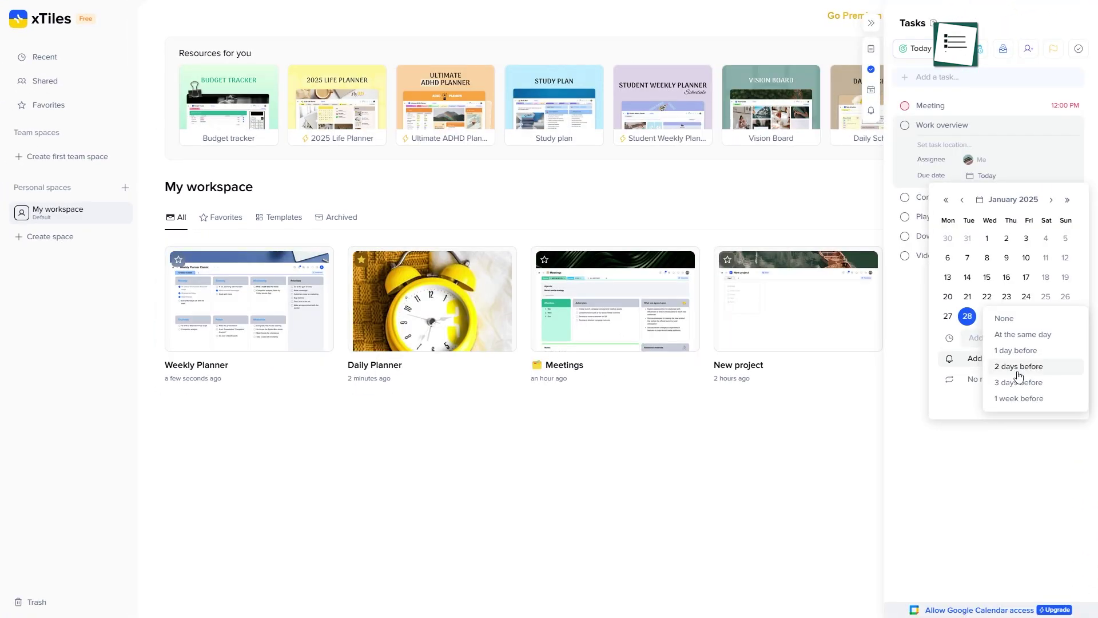
- Choose a '2 days before' reminder for Work overview's due date
click(1018, 367)
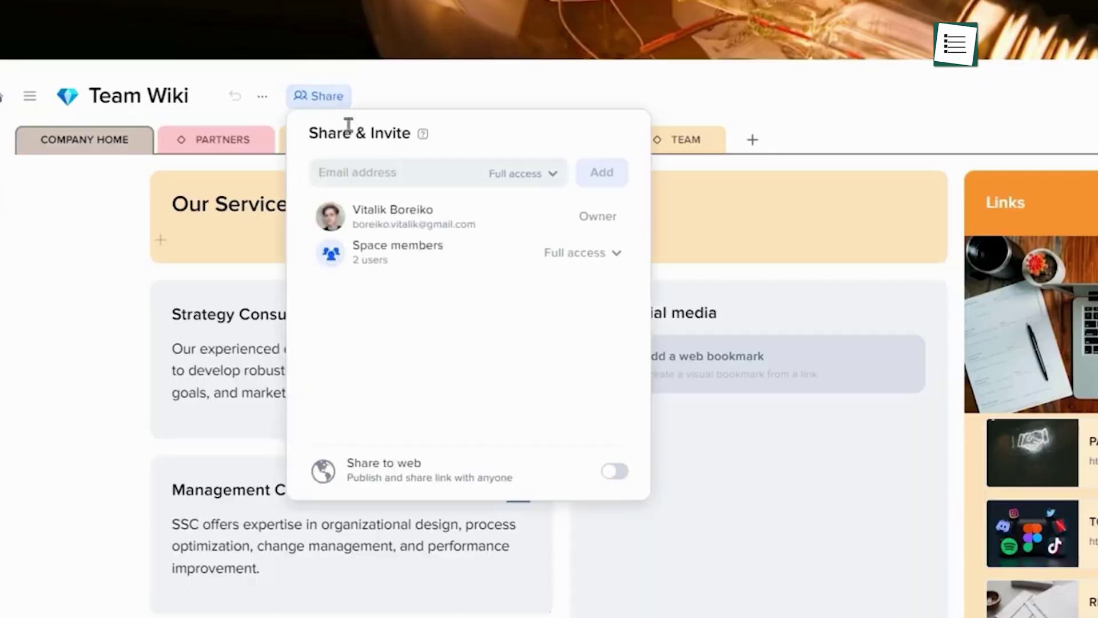
- Invite the selected collaborator to Team Wiki, skip the workspace prompt, and view space-member access options
click(362, 174)
click(392, 325)
click(557, 468)
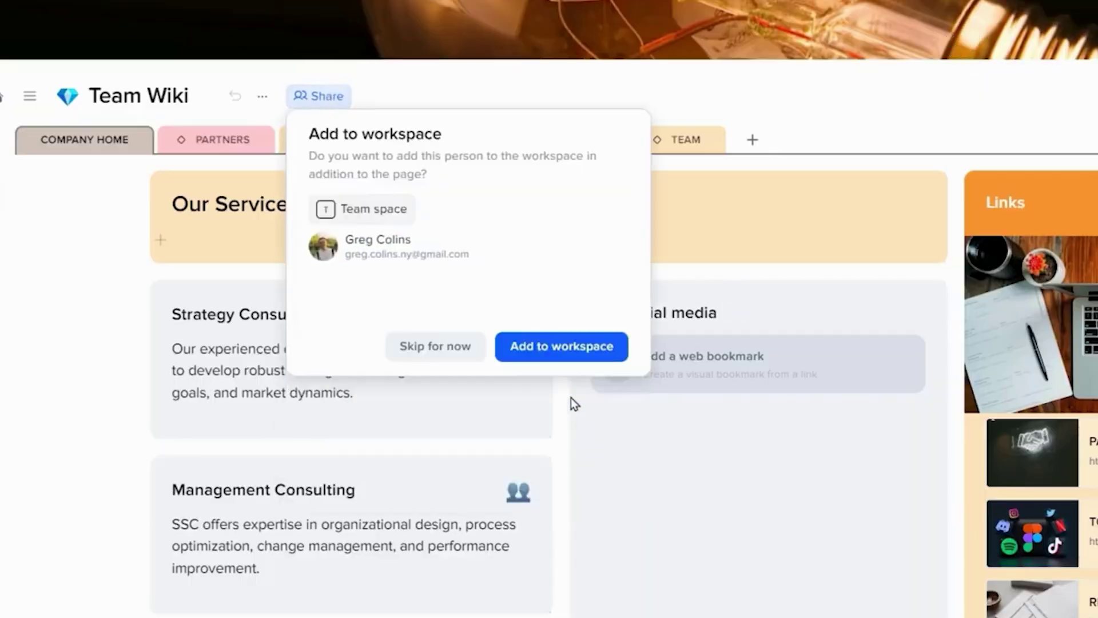
click(558, 356)
click(289, 94)
click(601, 254)
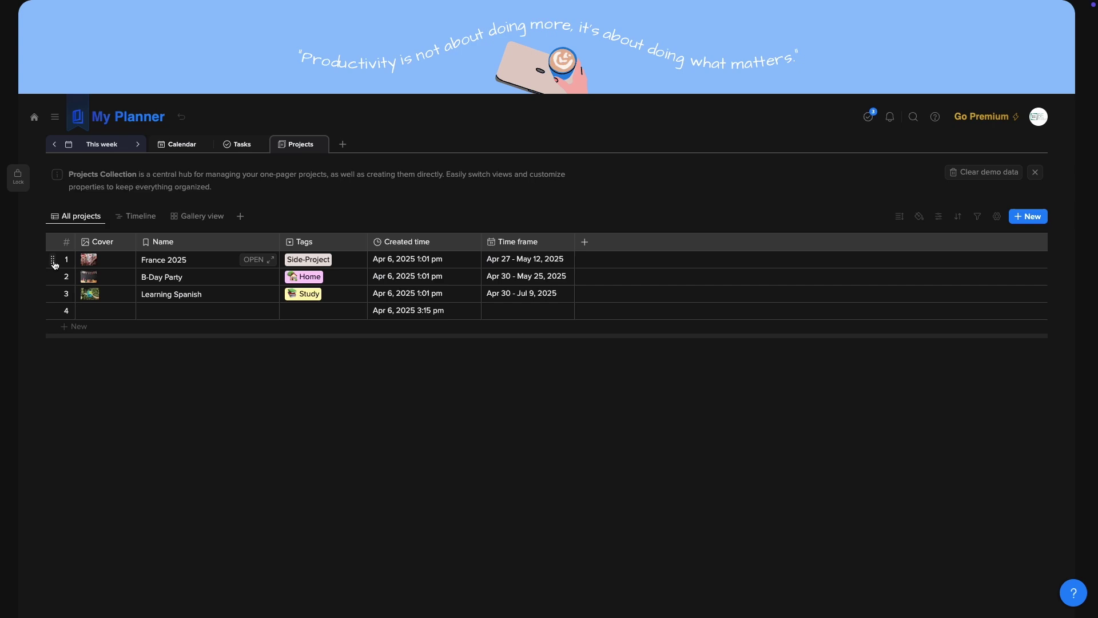
- Put France 2025 below B-Day Party, and move Review project notes to Oct 17 and the coding task to Oct 19
drag(55, 263, 54, 282)
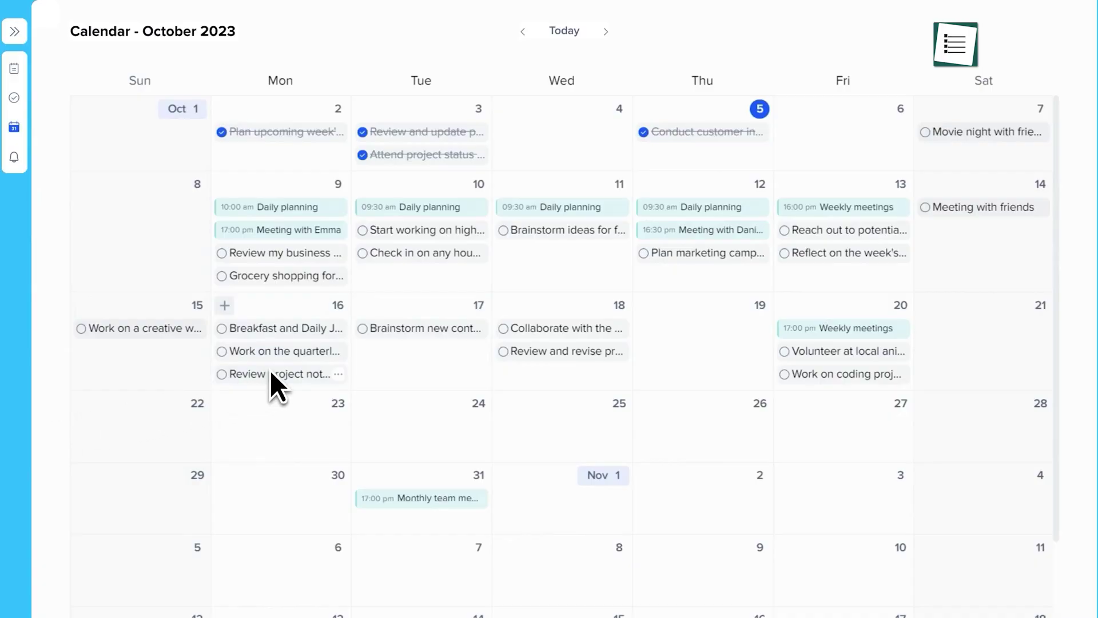
drag(270, 370, 412, 355)
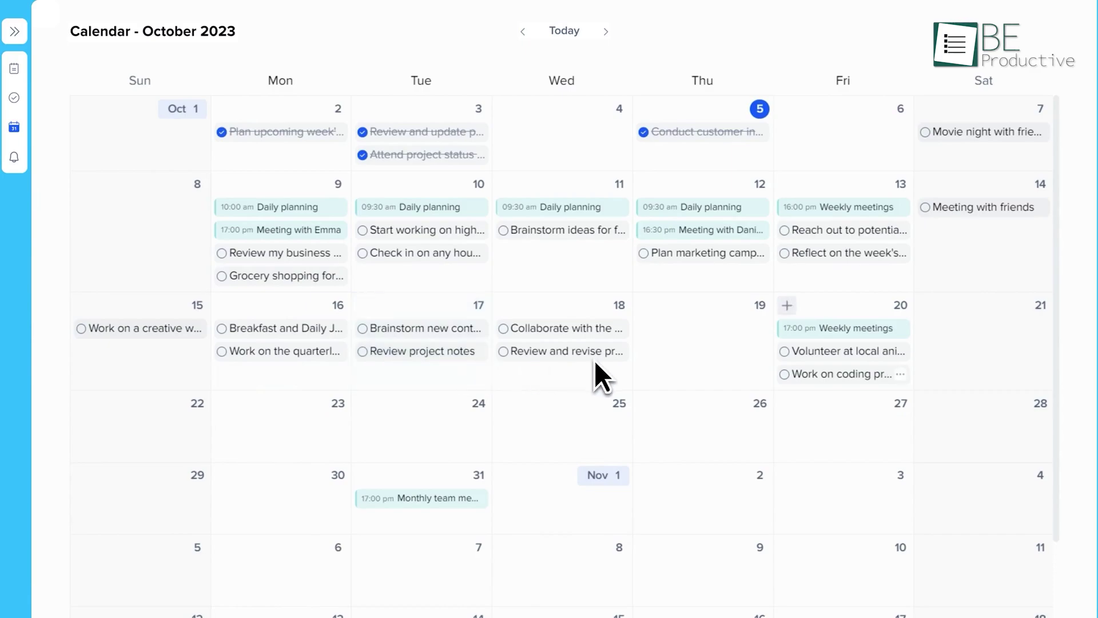
drag(785, 382, 761, 366)
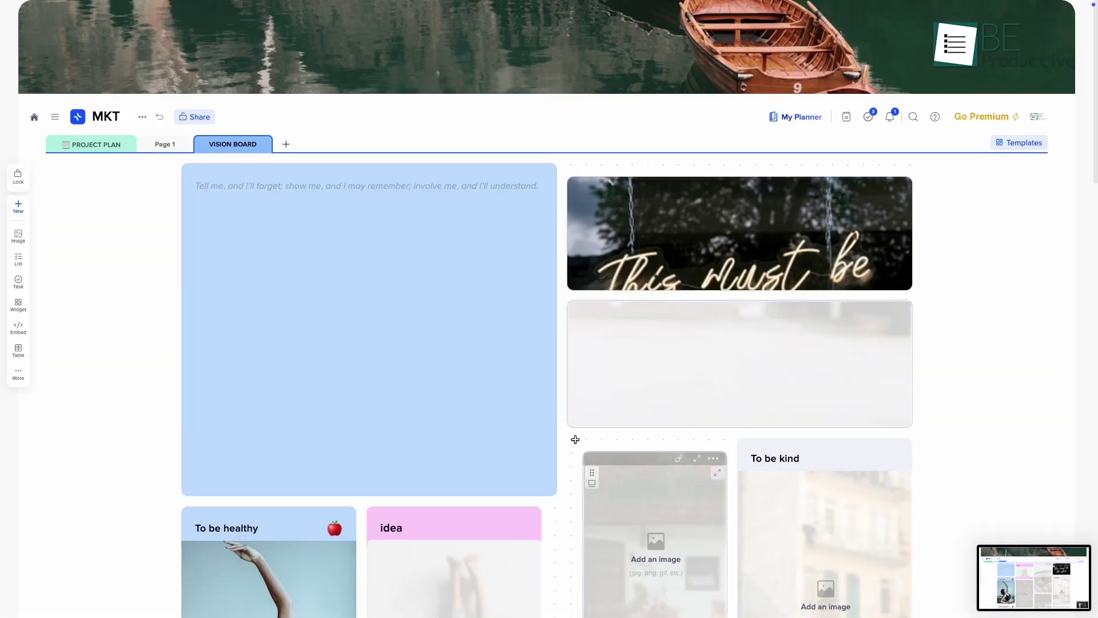
- Shorten the blue quote tile, widen To be healthy, and draw a new tile in the empty space
drag(549, 493, 537, 402)
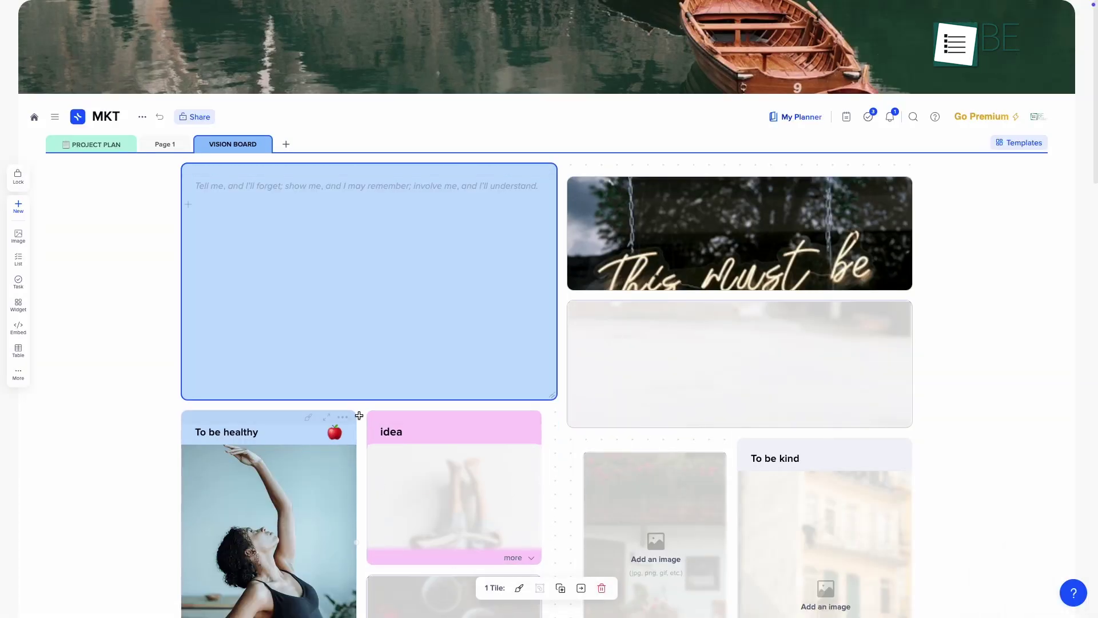
drag(359, 418, 556, 416)
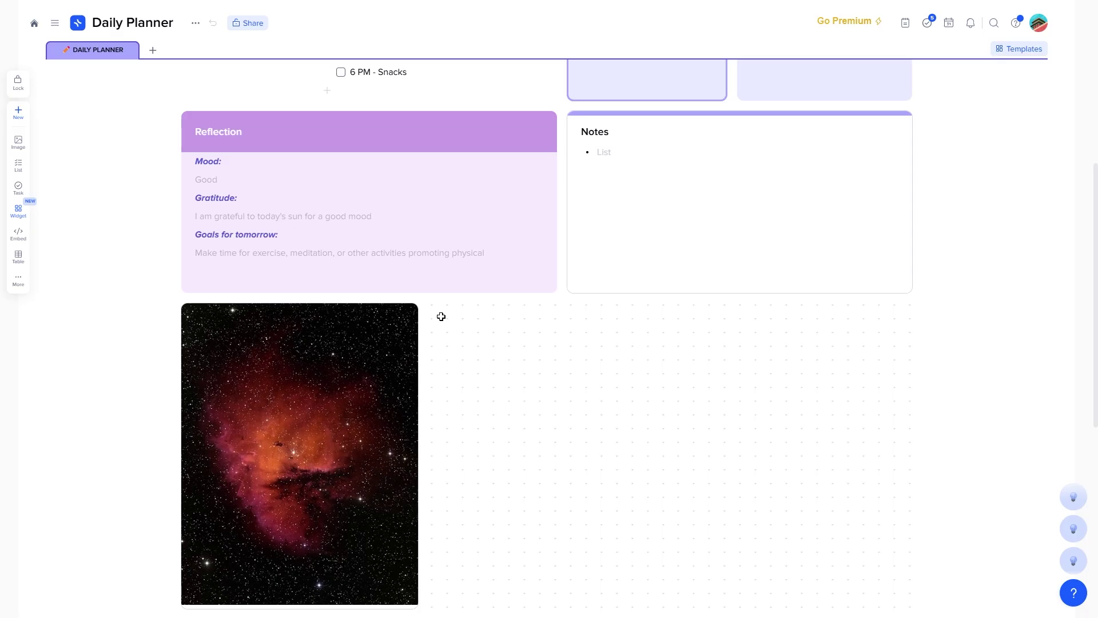
mouse_move(441, 316)
mouse_down()
mouse_move(892, 499)
mouse_move(904, 566)
mouse_move(933, 599)
mouse_up()
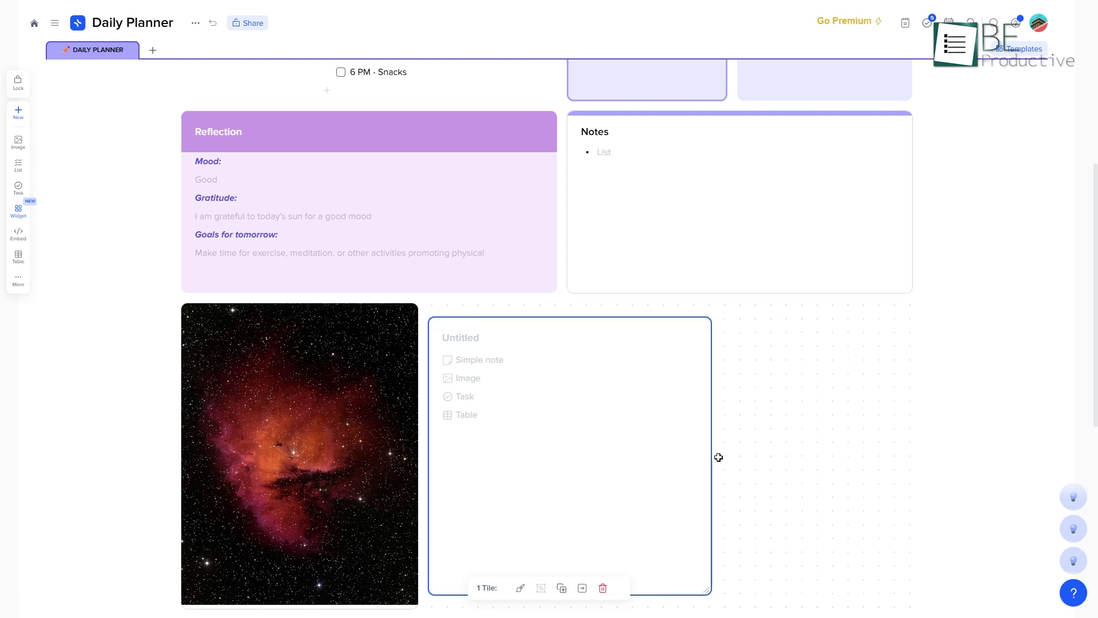
- Colour the Untitled tile yellow and widen the Tokyo tile
click(718, 457)
click(708, 532)
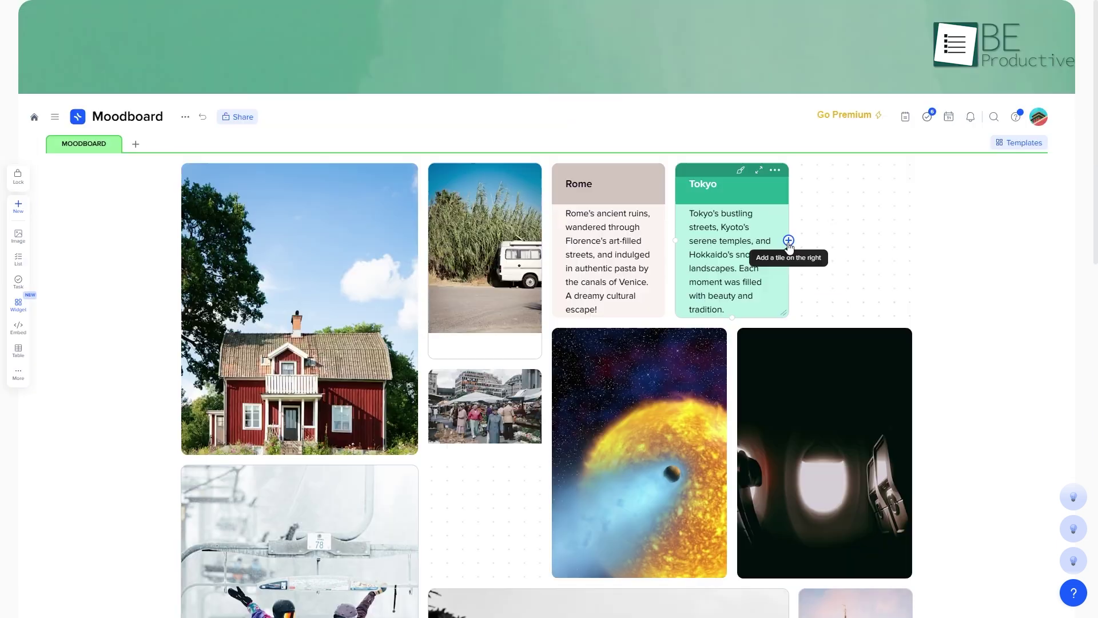
drag(790, 263, 897, 268)
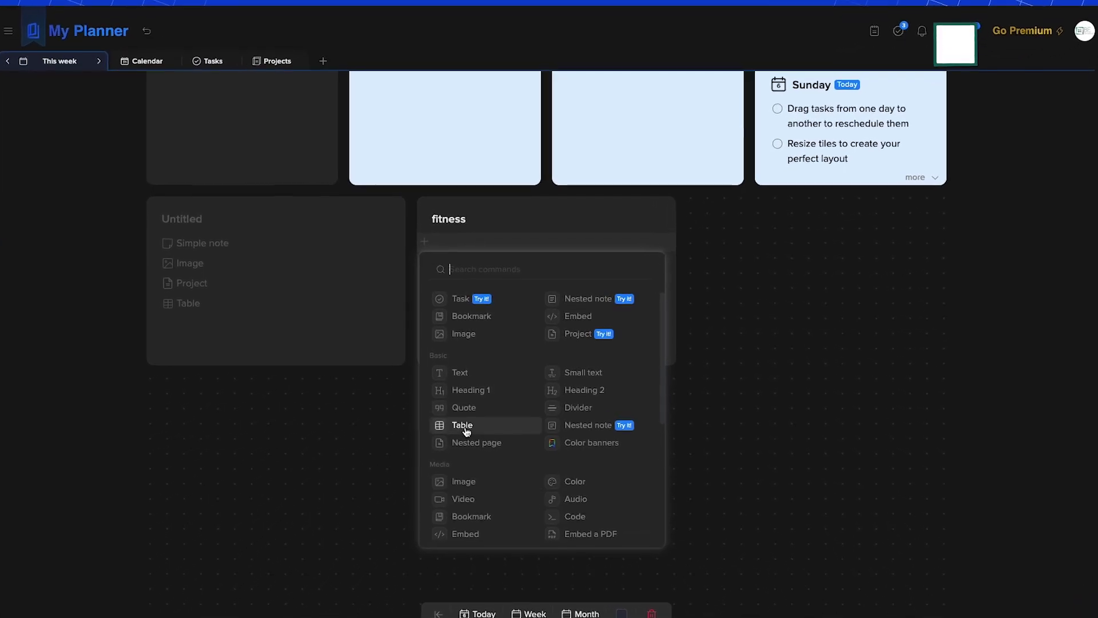
- Insert an empty Image block into the fitness tile below the code
click(463, 426)
click(424, 337)
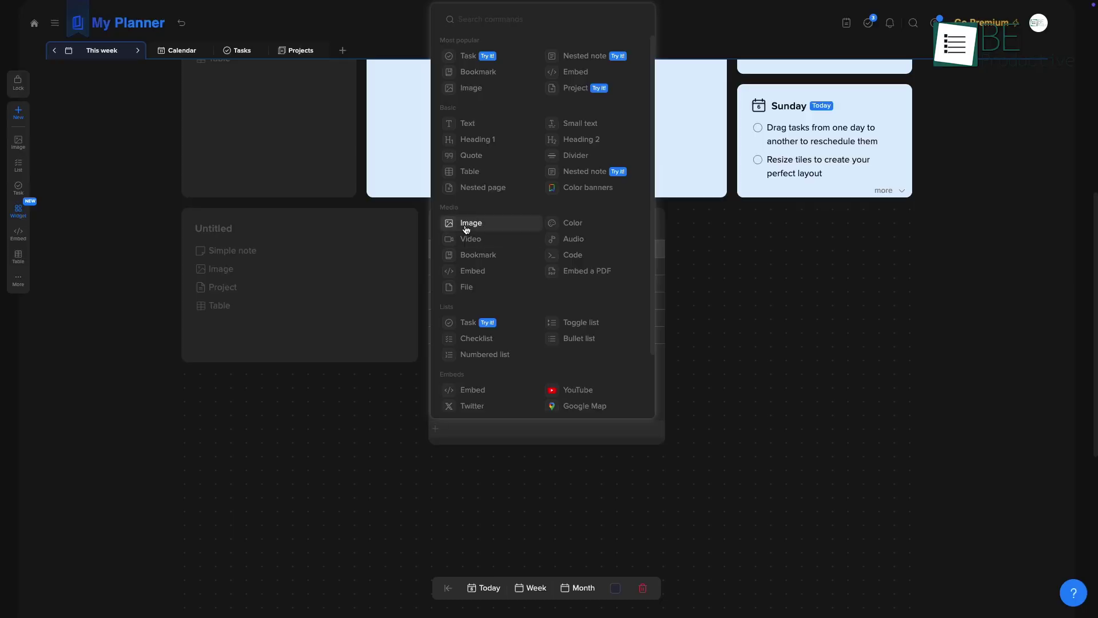
click(466, 224)
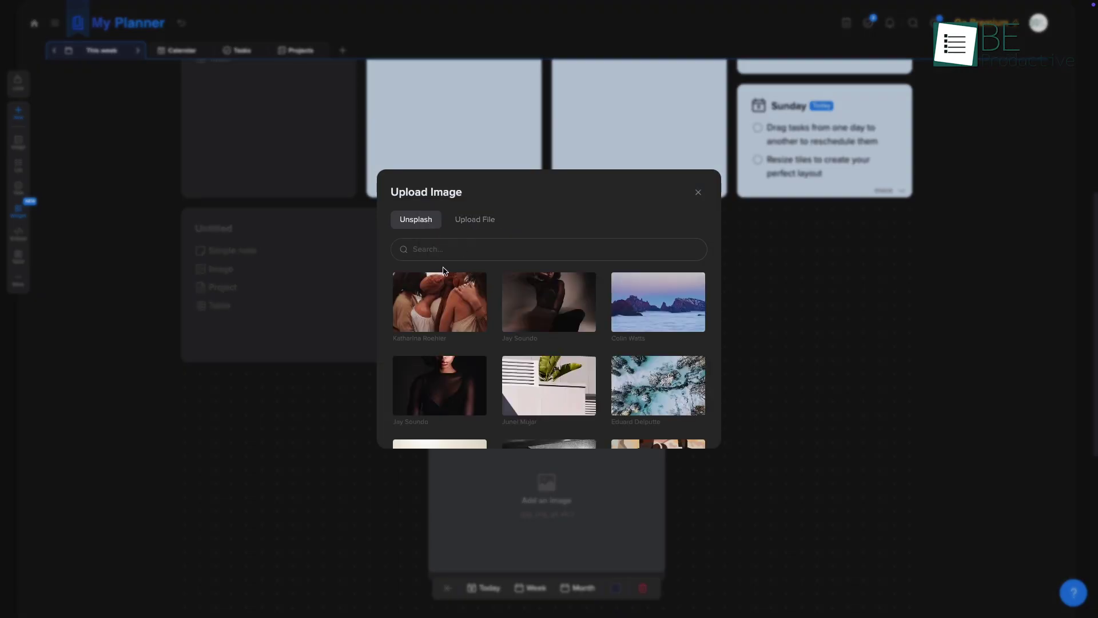
scroll(658, 400, down, 3)
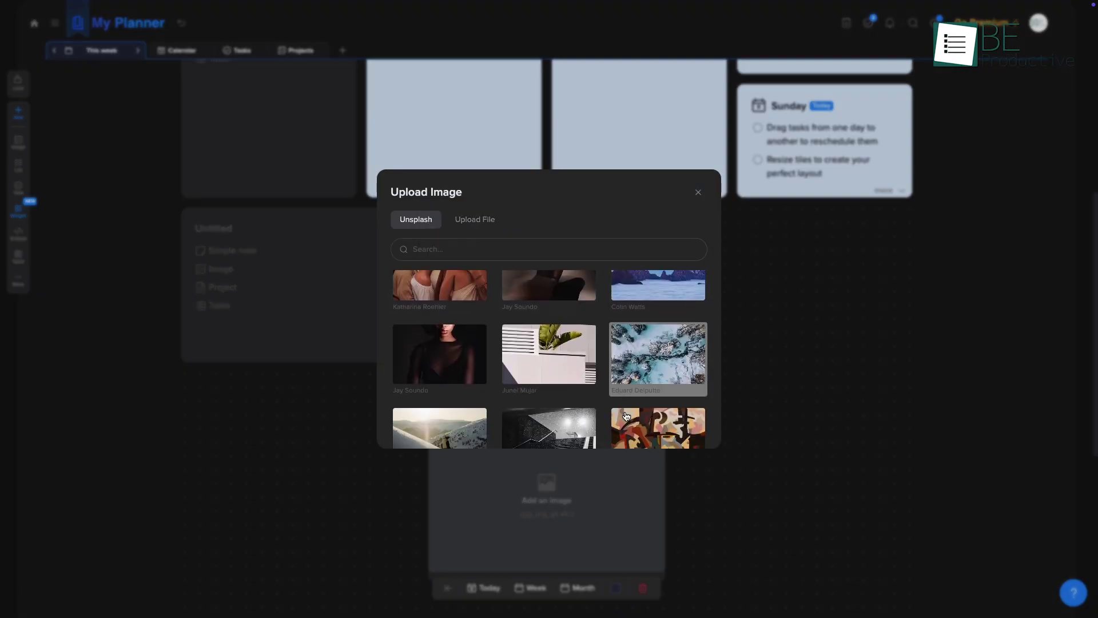
click(473, 221)
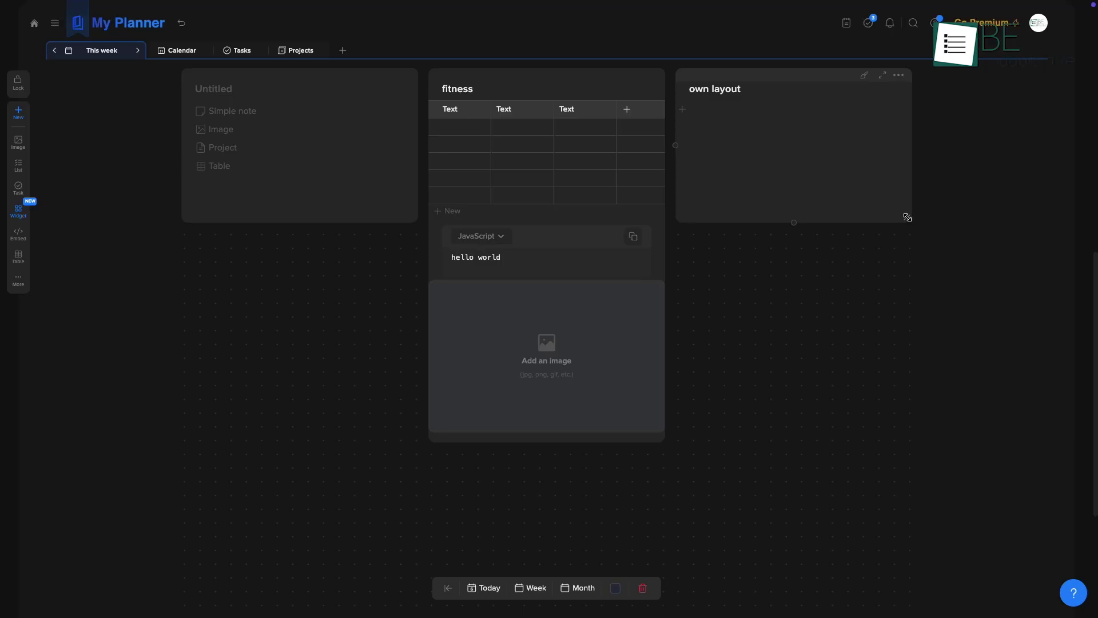
- Make the own layout tile taller and give it a light green style
drag(908, 217, 1006, 382)
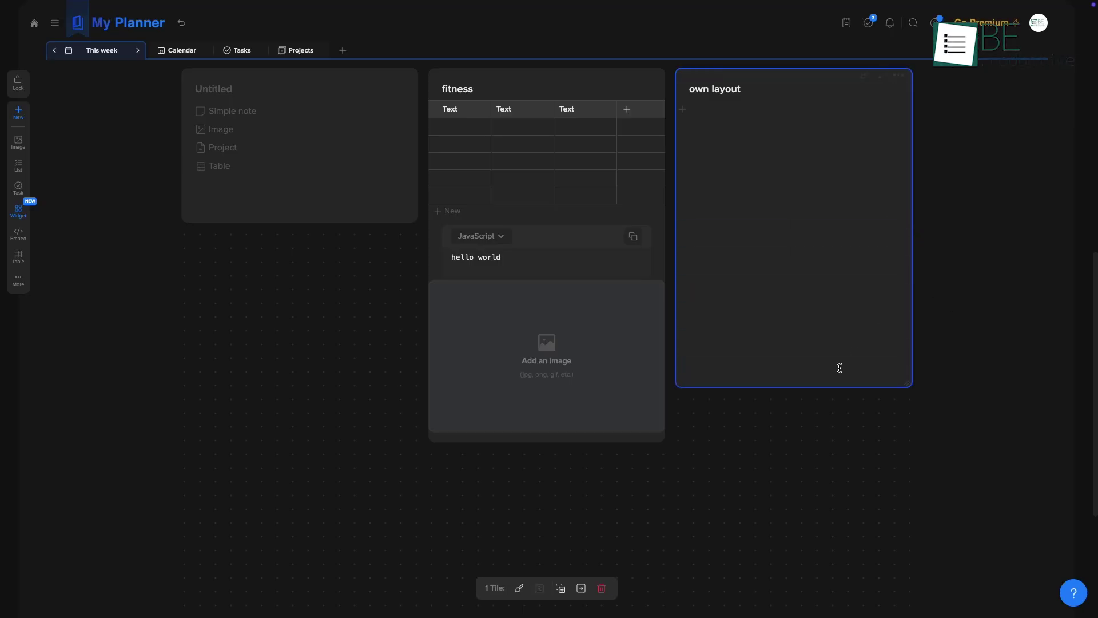
click(864, 75)
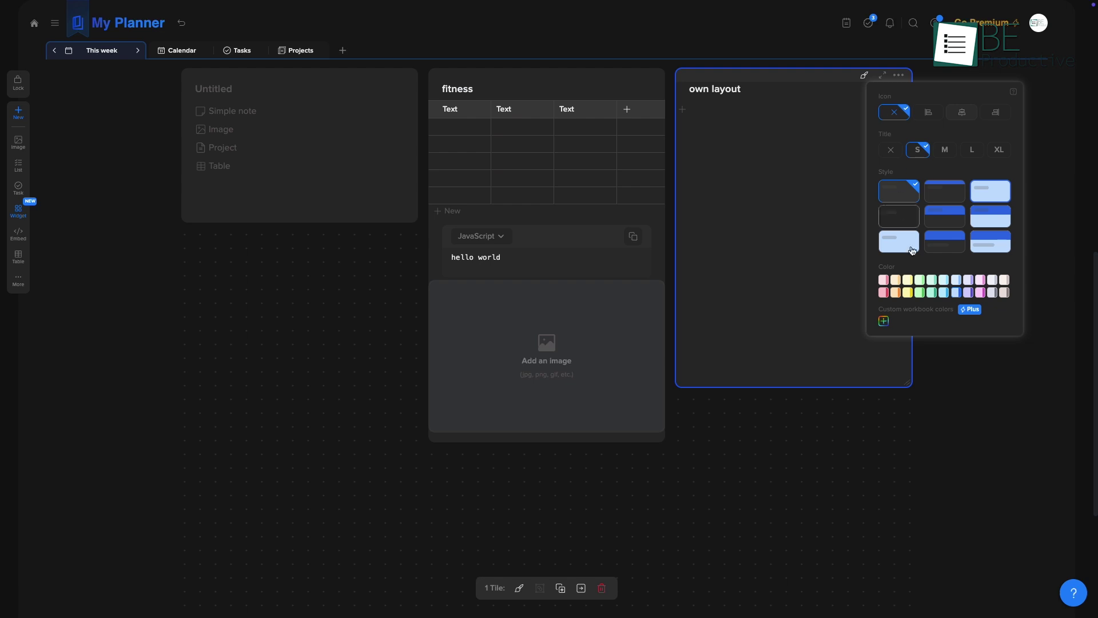
click(923, 283)
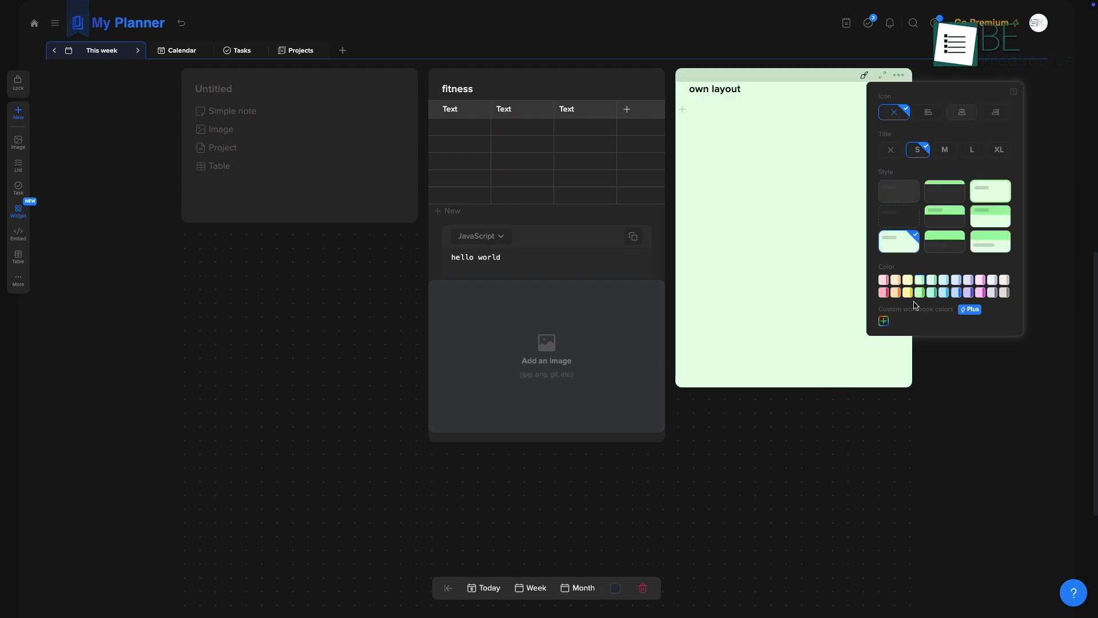
click(959, 420)
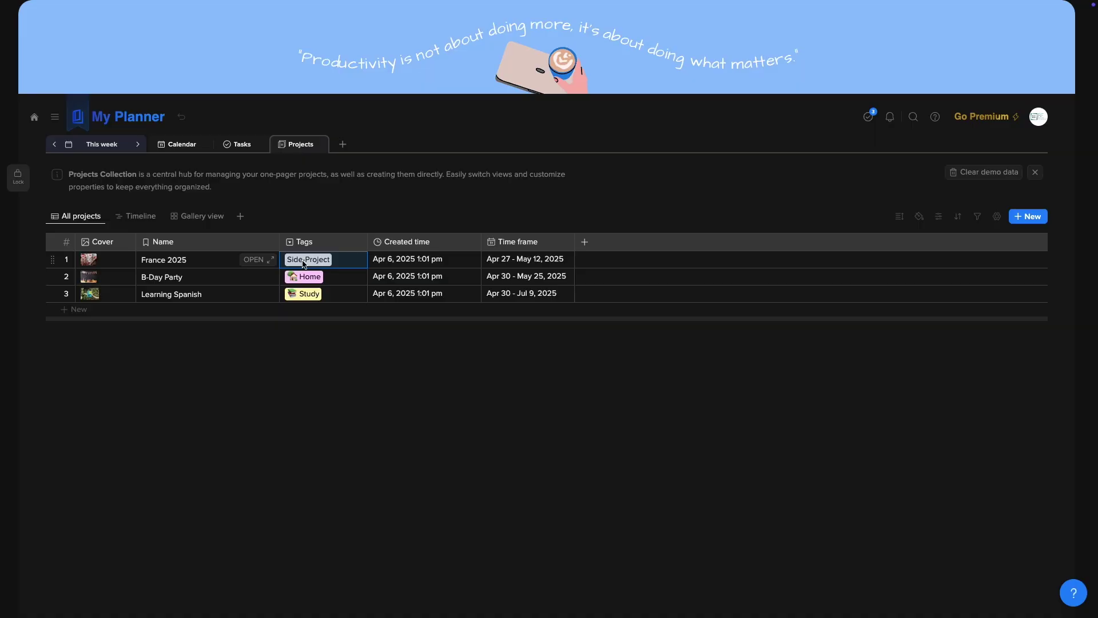
- Expand France 2025's Paris tile to full view, and make the Tokyo note card wider and taller
click(247, 267)
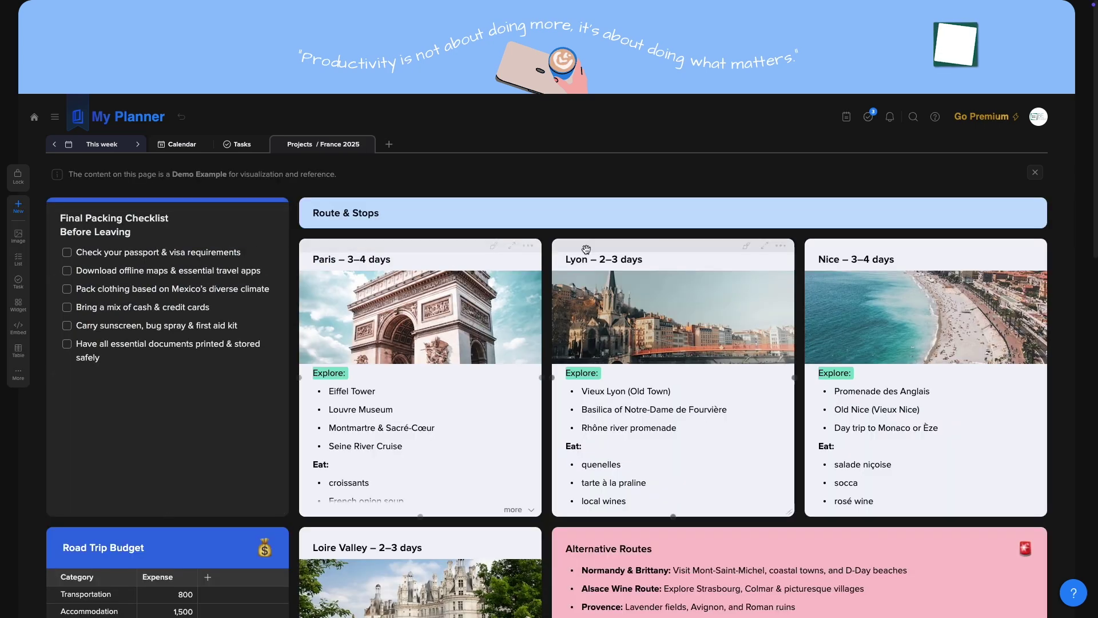
click(525, 243)
key(Escape)
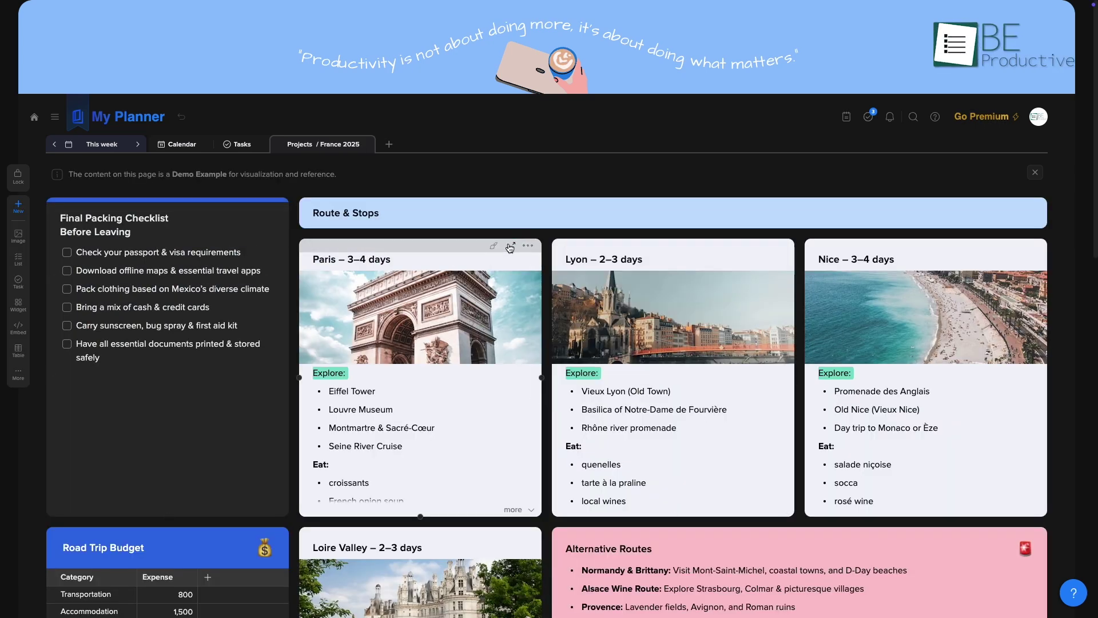
click(510, 247)
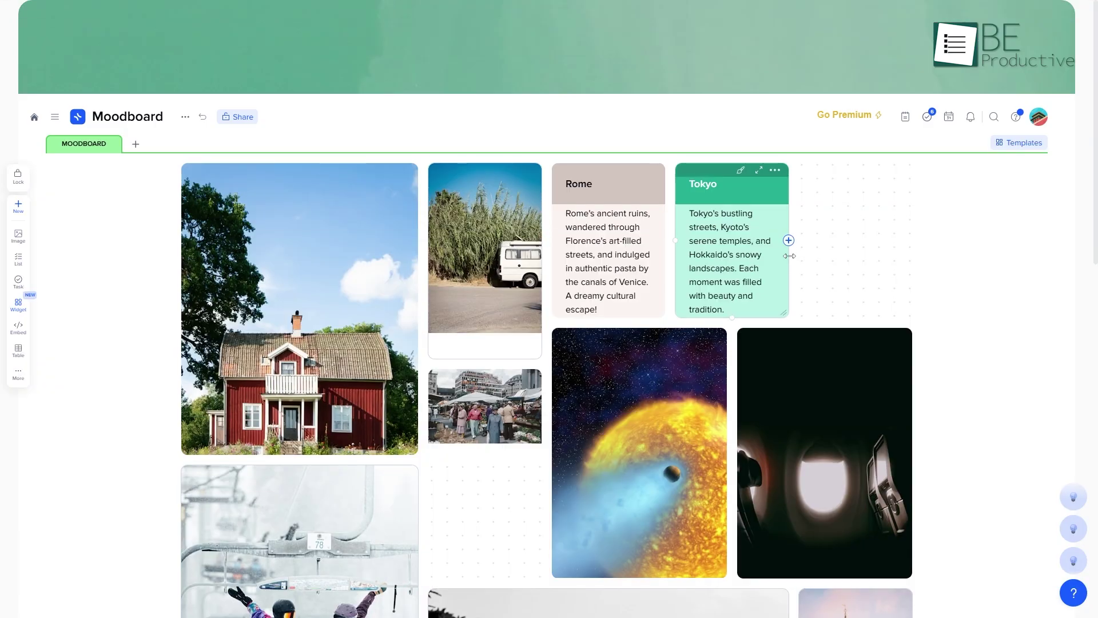
drag(789, 263, 903, 262)
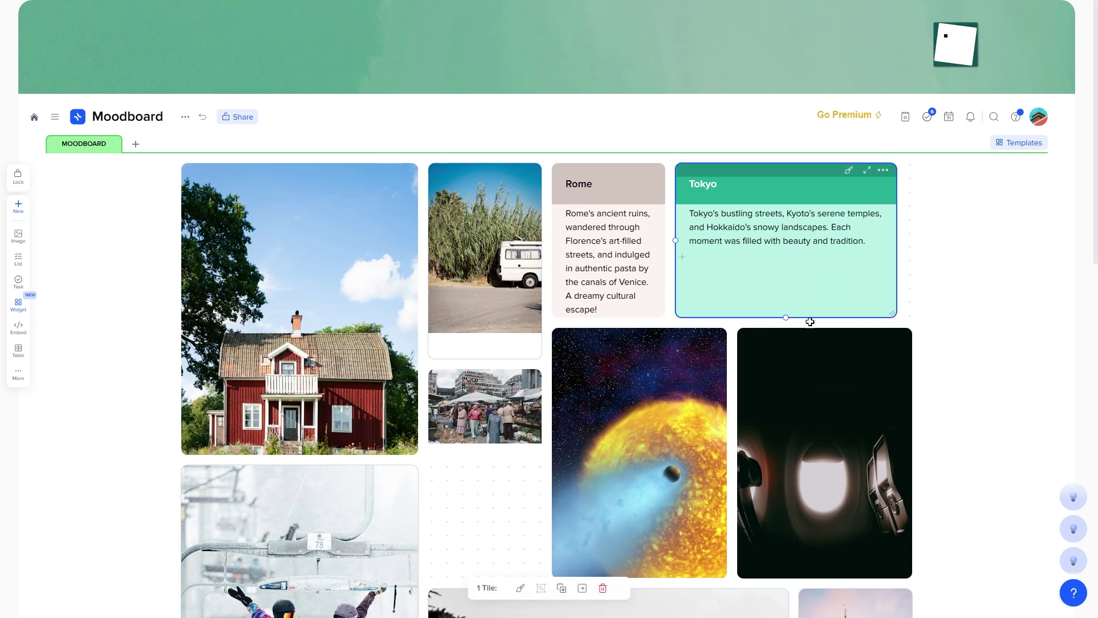
drag(810, 322, 814, 359)
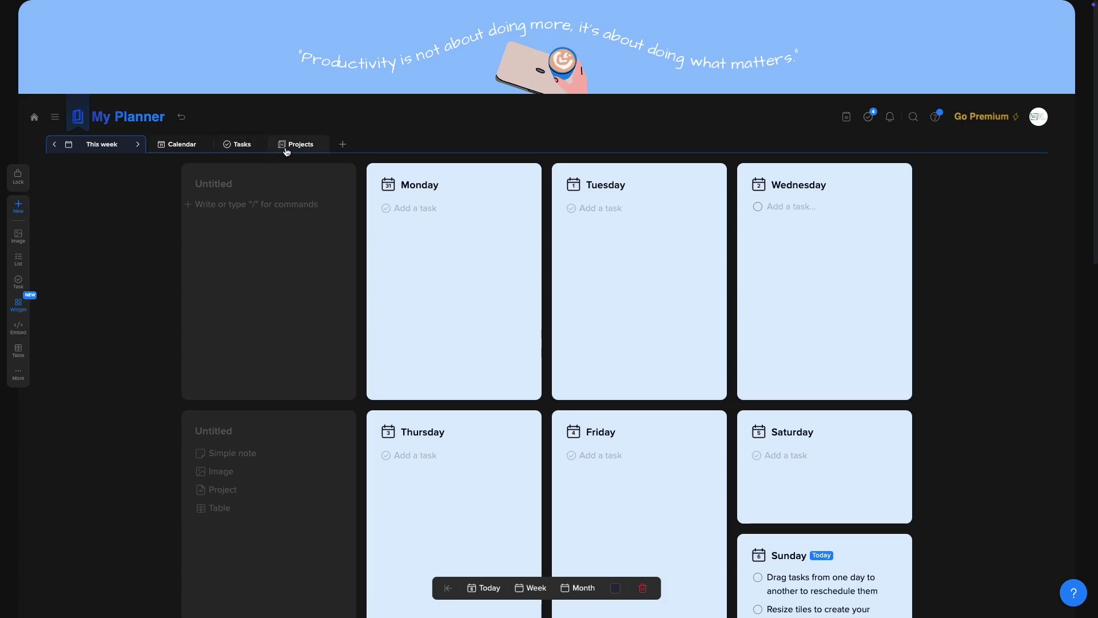
- Reopen France 2025 from Projects, expand the Paris tile's full list, and begin adding a block
click(287, 146)
click(255, 258)
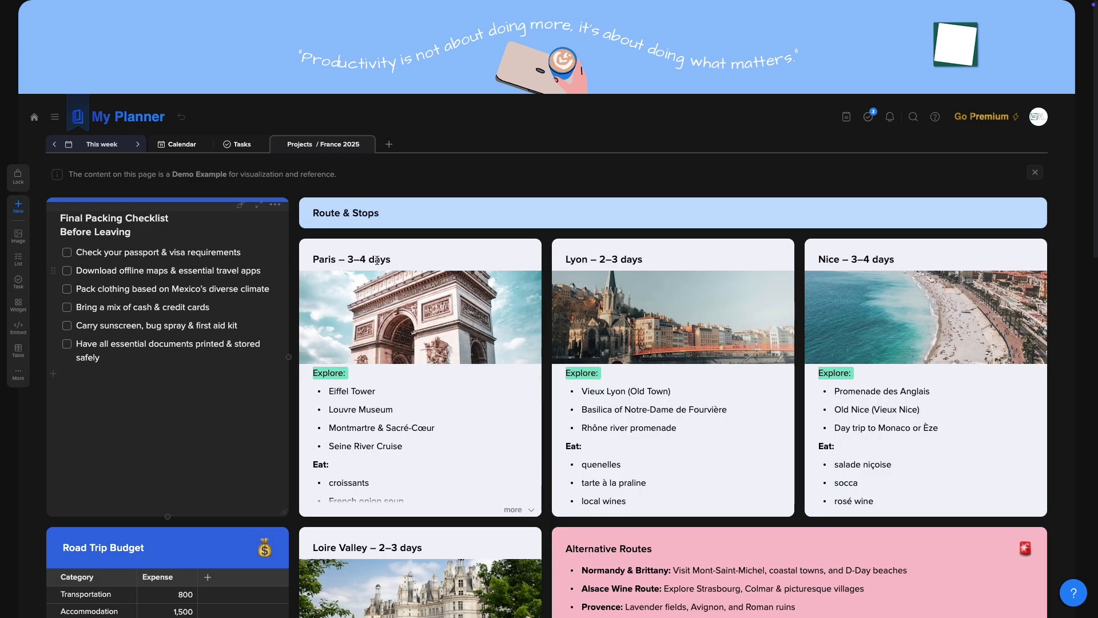
click(527, 247)
click(504, 260)
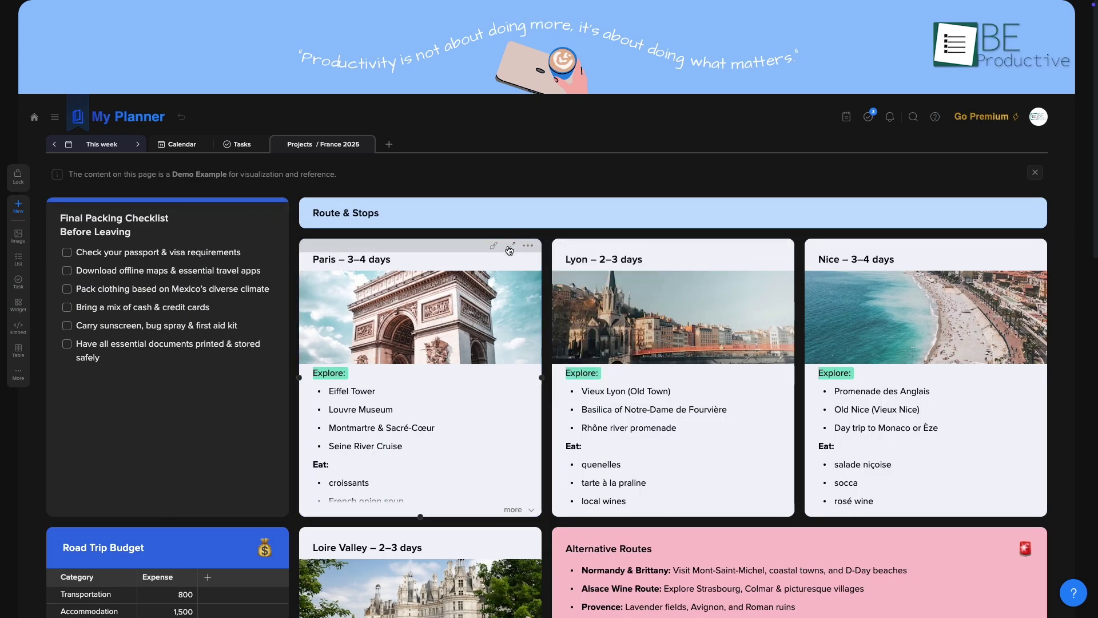
click(510, 246)
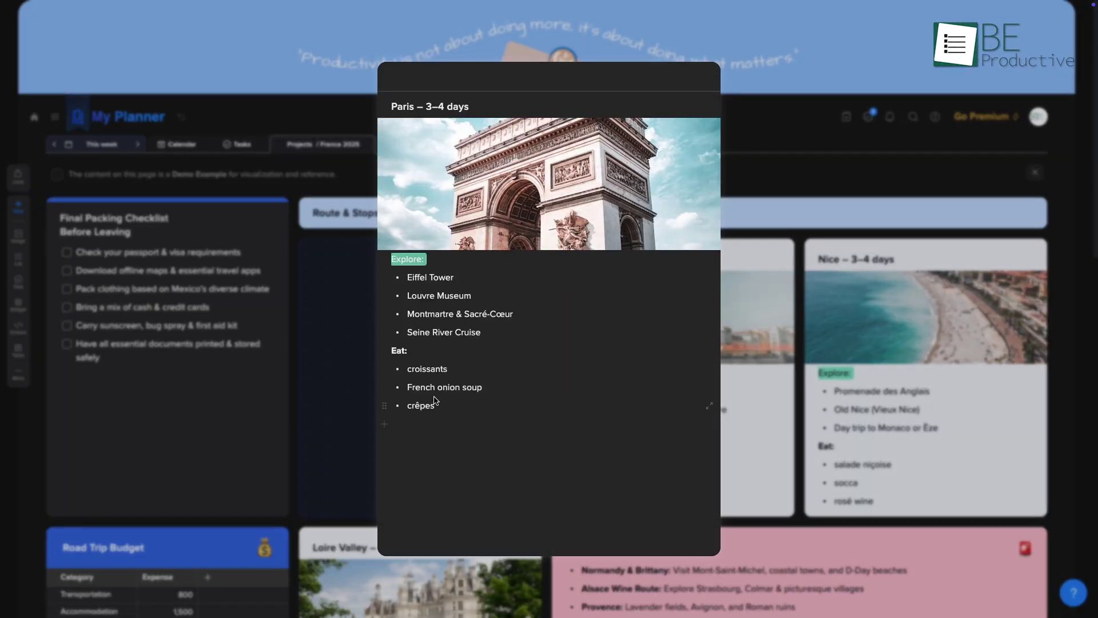
click(399, 421)
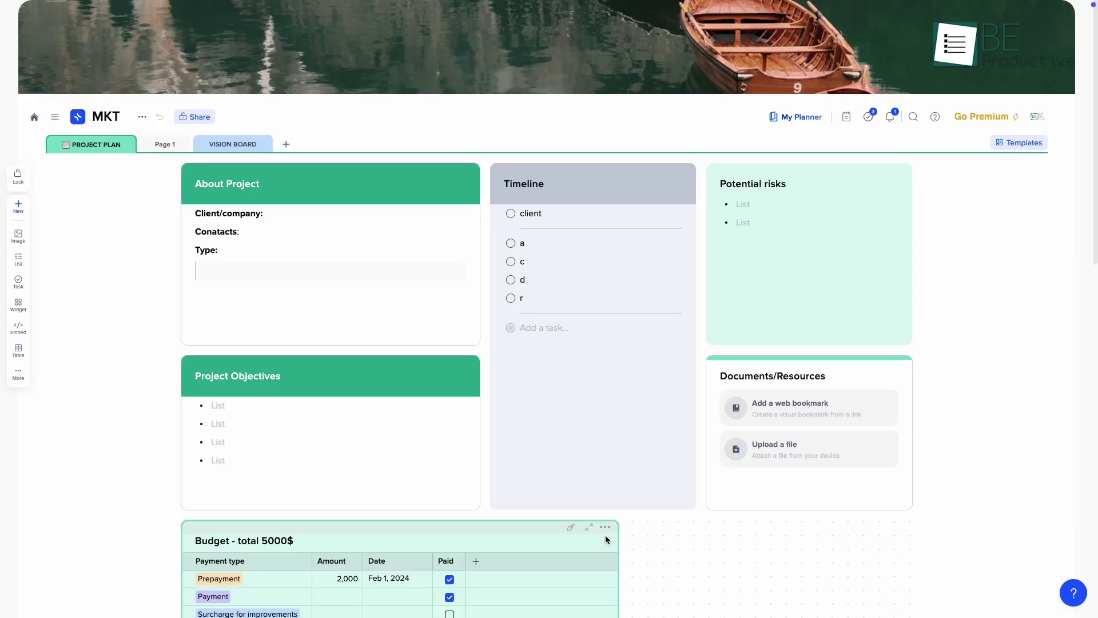
- Browse the workspace boards, opening the Untitled board and its Page 1
click(52, 113)
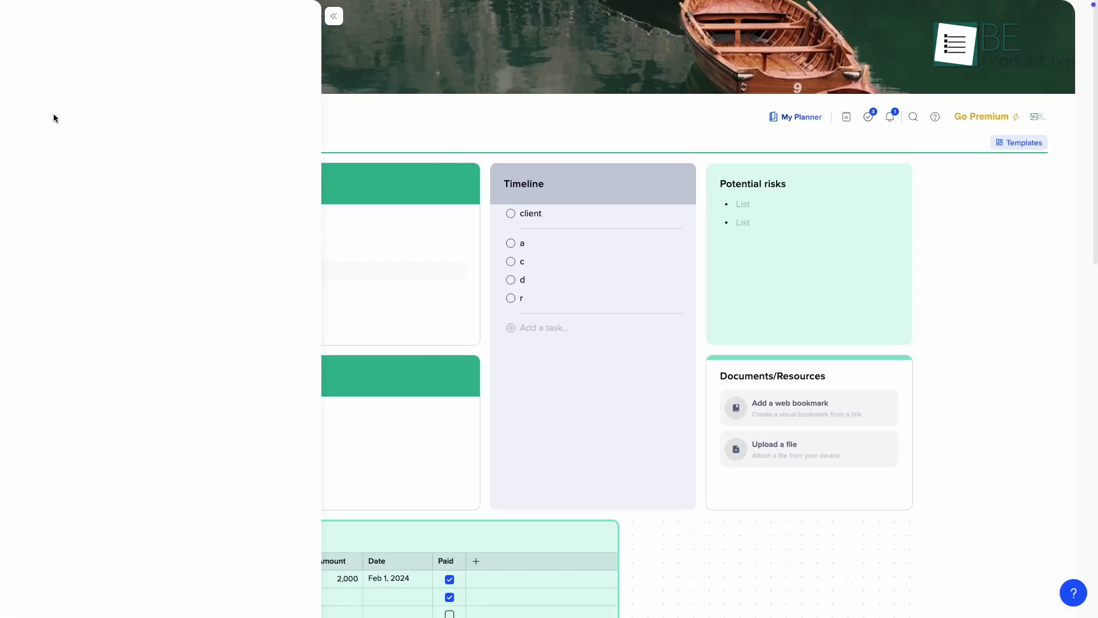
click(198, 221)
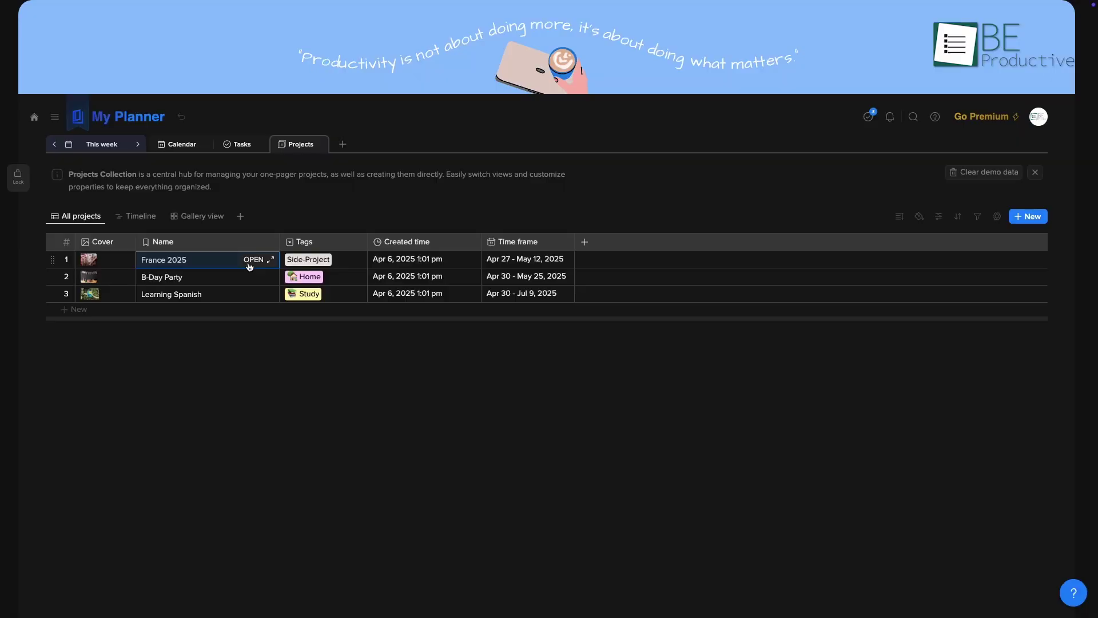
click(247, 265)
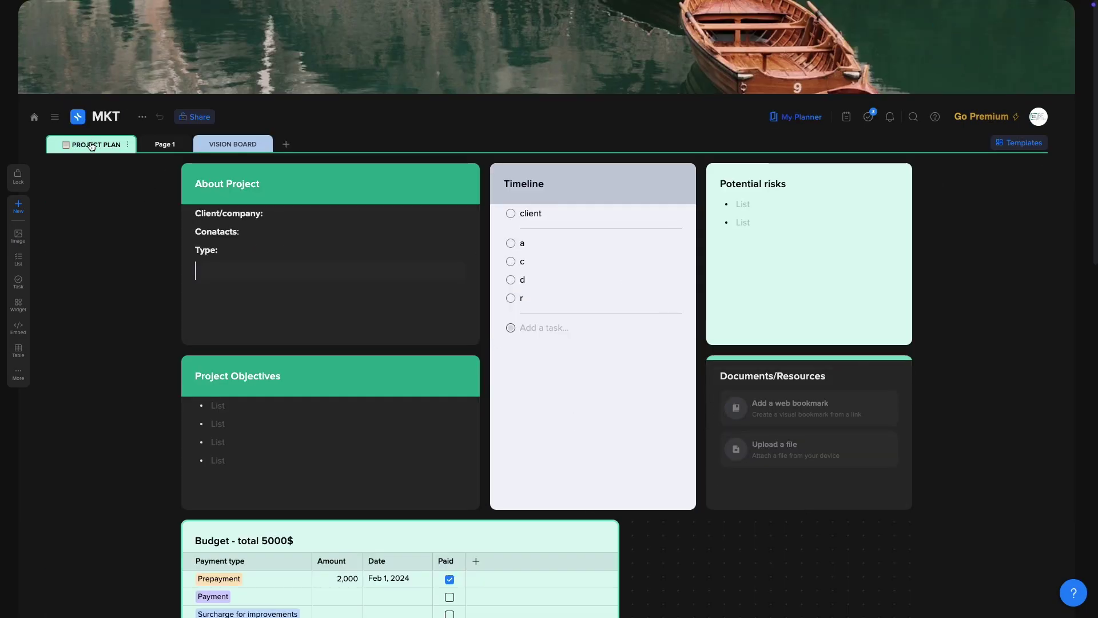
click(164, 144)
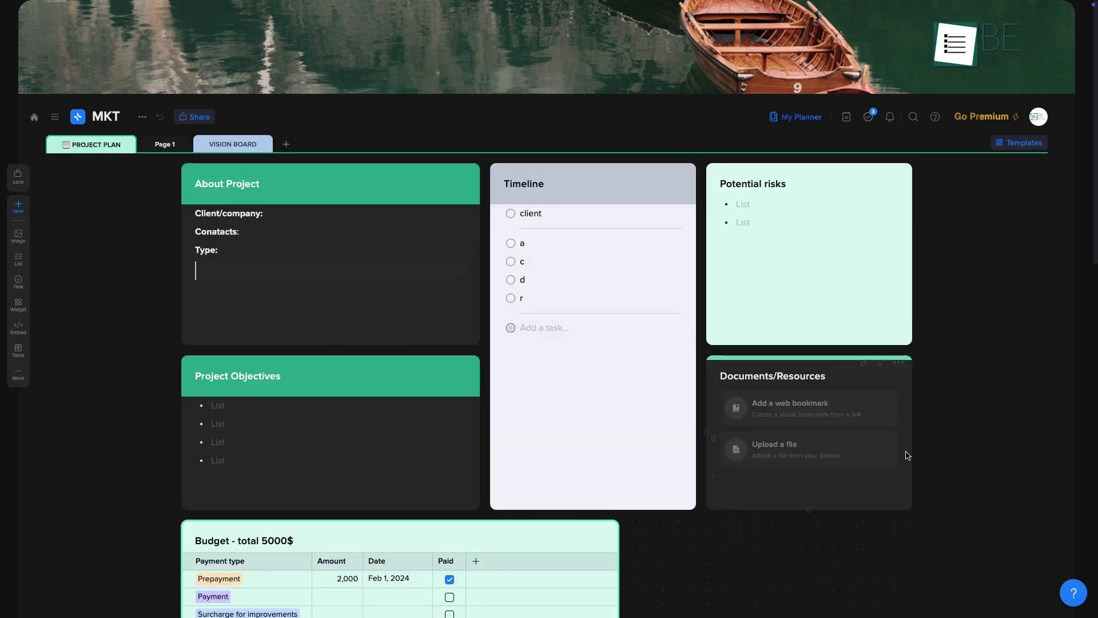
- Move France 2025 to the last row of the Projects table and open MKT's sharing options
scroll(926, 455, down, 5)
click(613, 407)
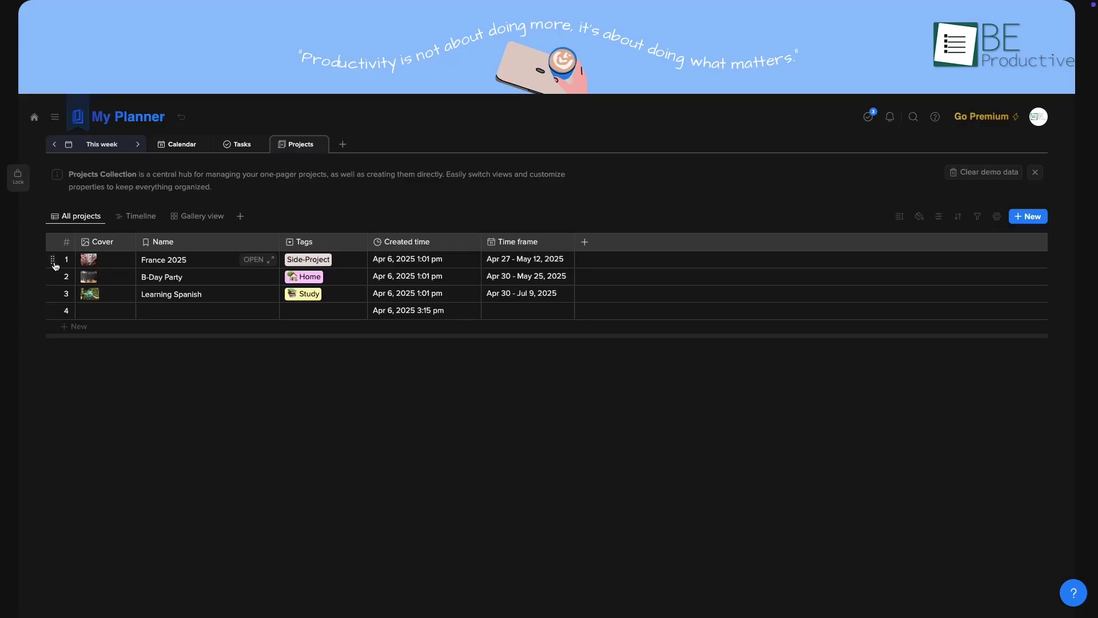
drag(54, 264, 52, 277)
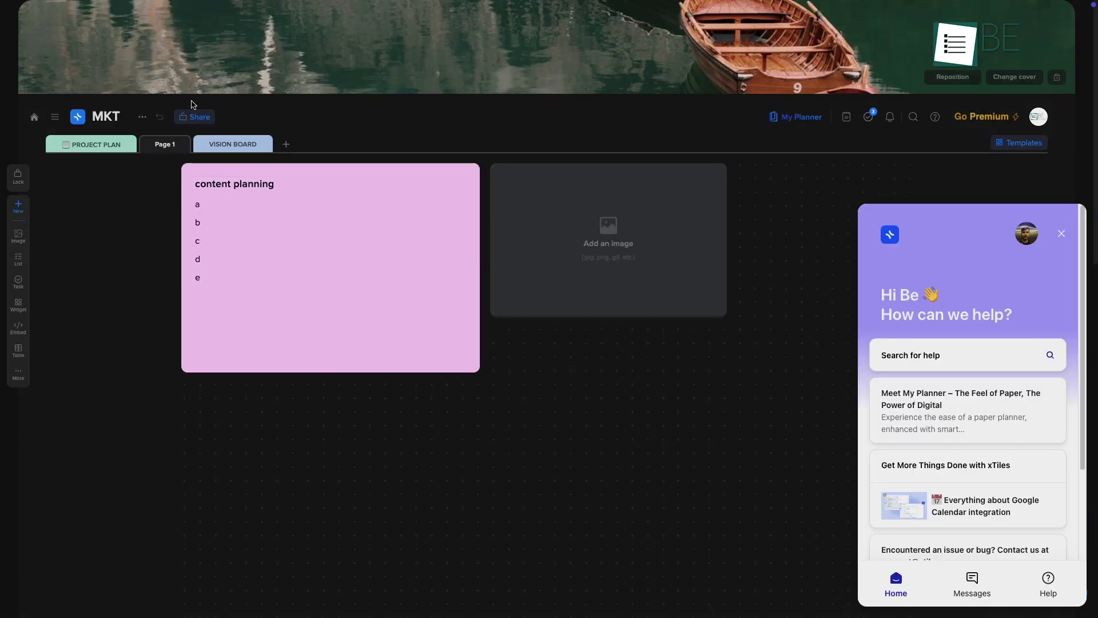
click(194, 118)
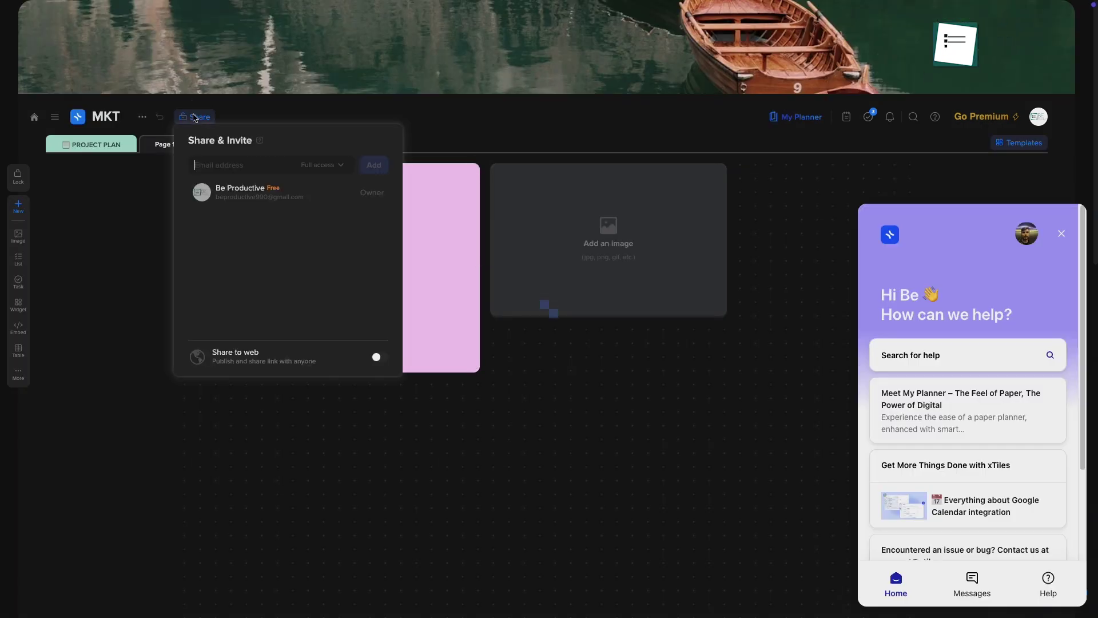
- Paste the collaborator's e-mail into the MKT board invite list and add them with Full access
key(ctrl+v)
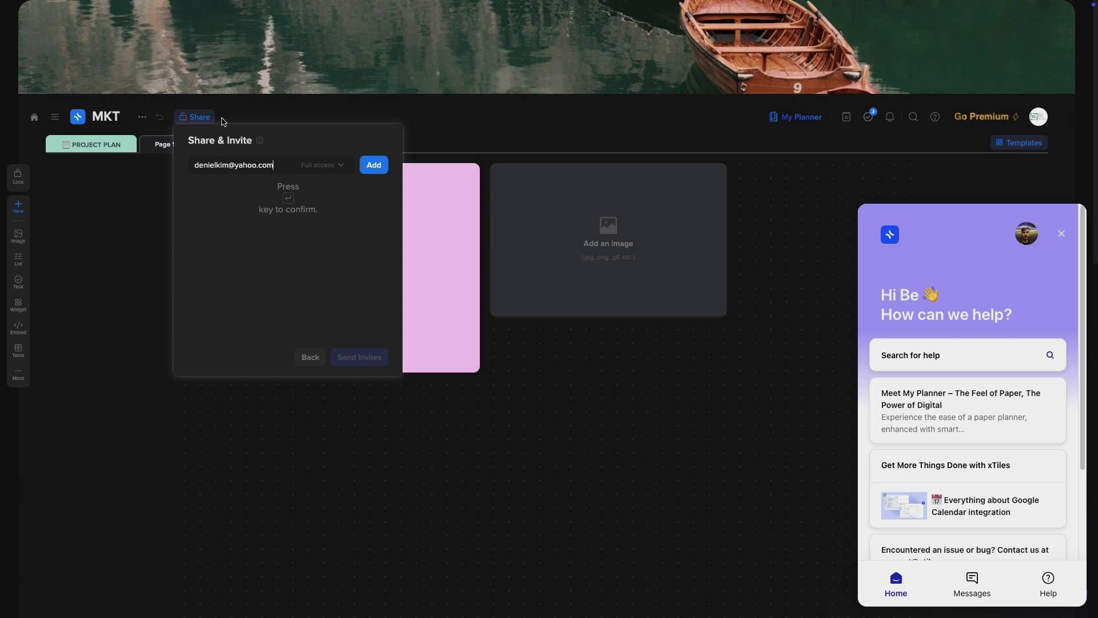
click(332, 166)
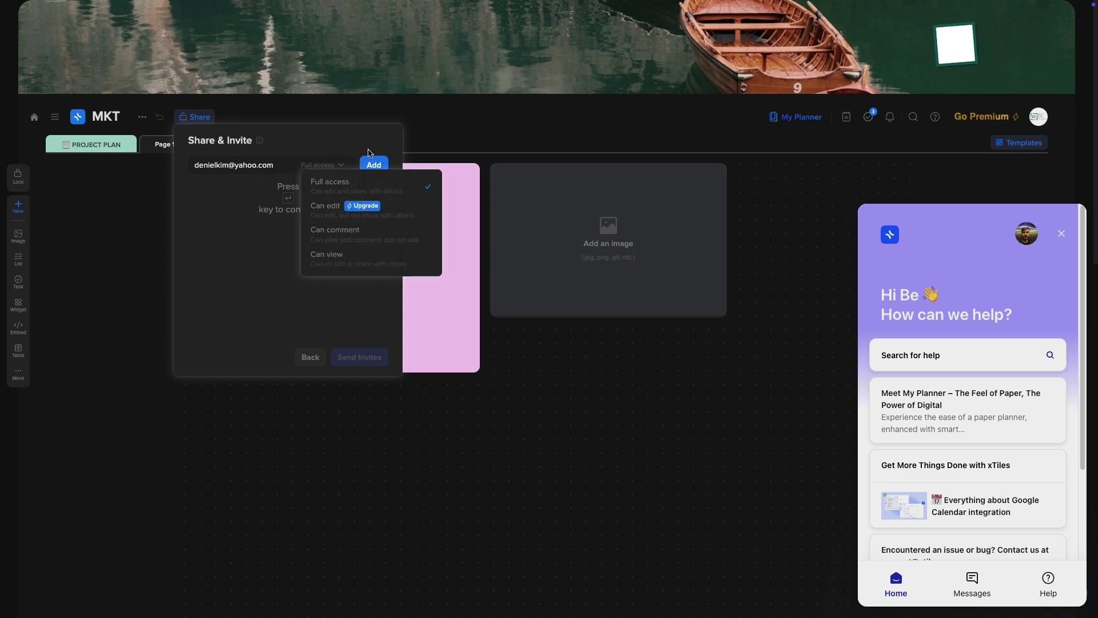
click(370, 163)
click(374, 165)
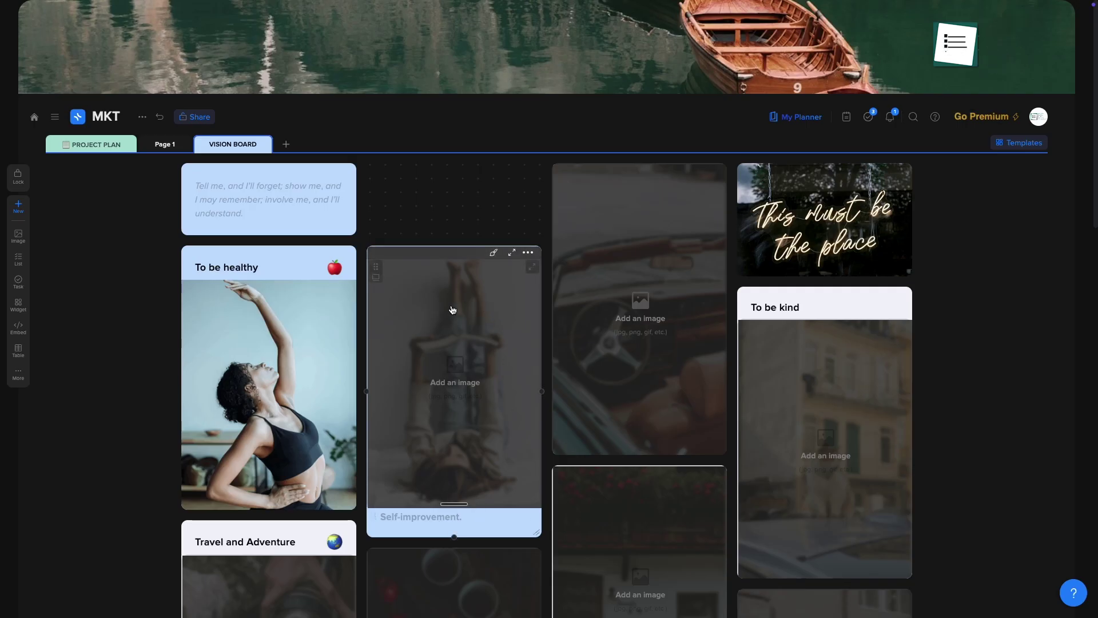
- Make the Self-improvement tile taller and give it a small (S) title header
drag(456, 243, 455, 164)
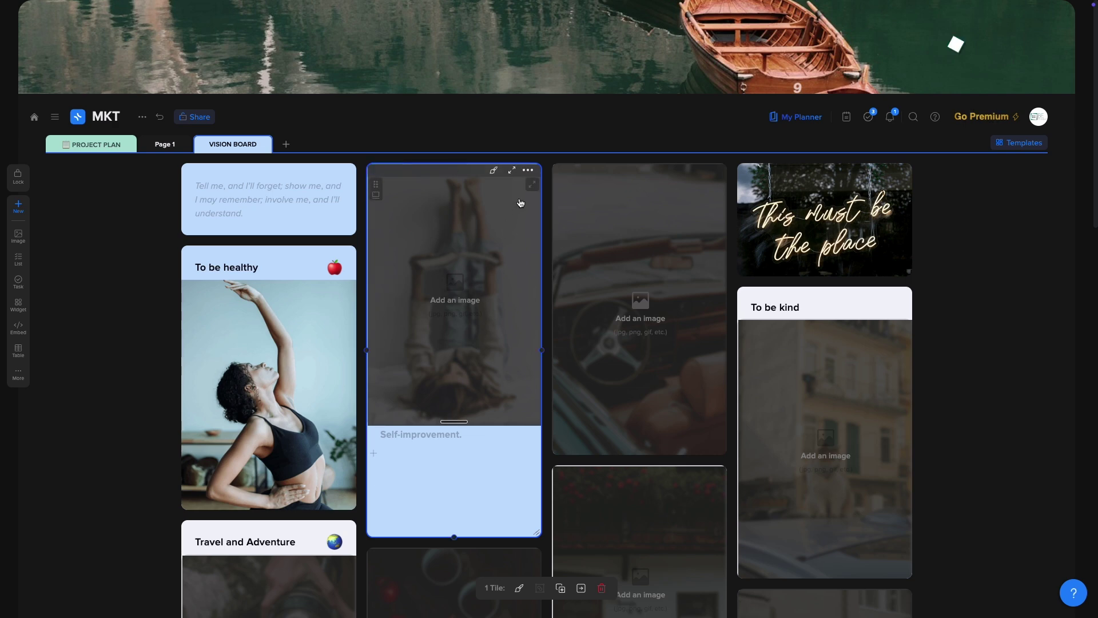
click(525, 173)
click(494, 170)
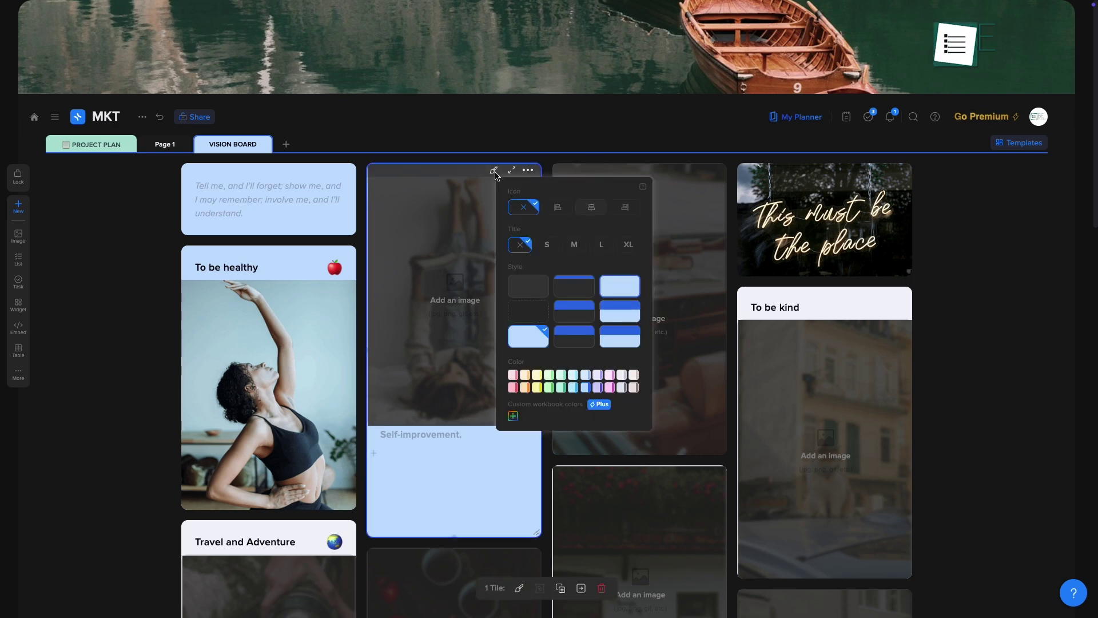
click(548, 245)
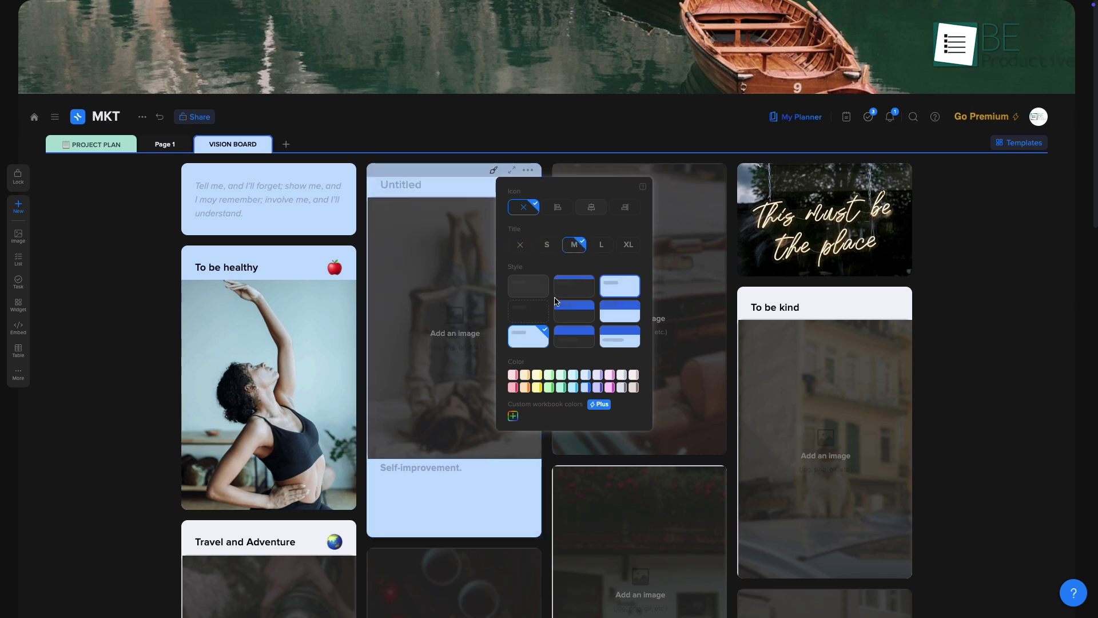
- Recolour the tile mint, then light blue, and shorten the quote tile so cards below move up
click(560, 388)
click(585, 388)
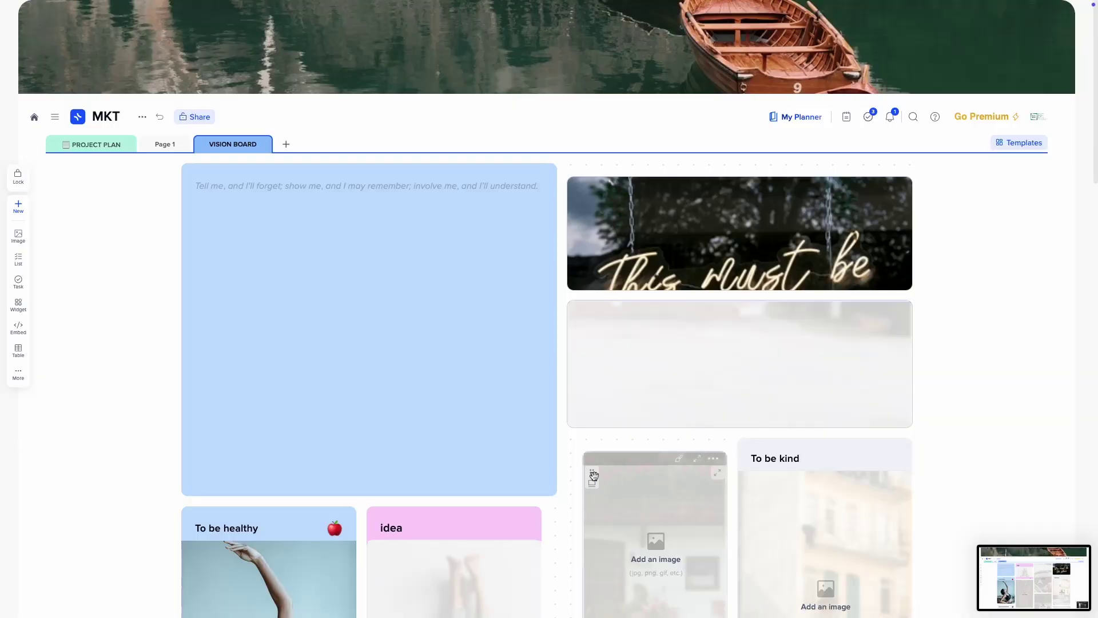
drag(549, 493, 536, 402)
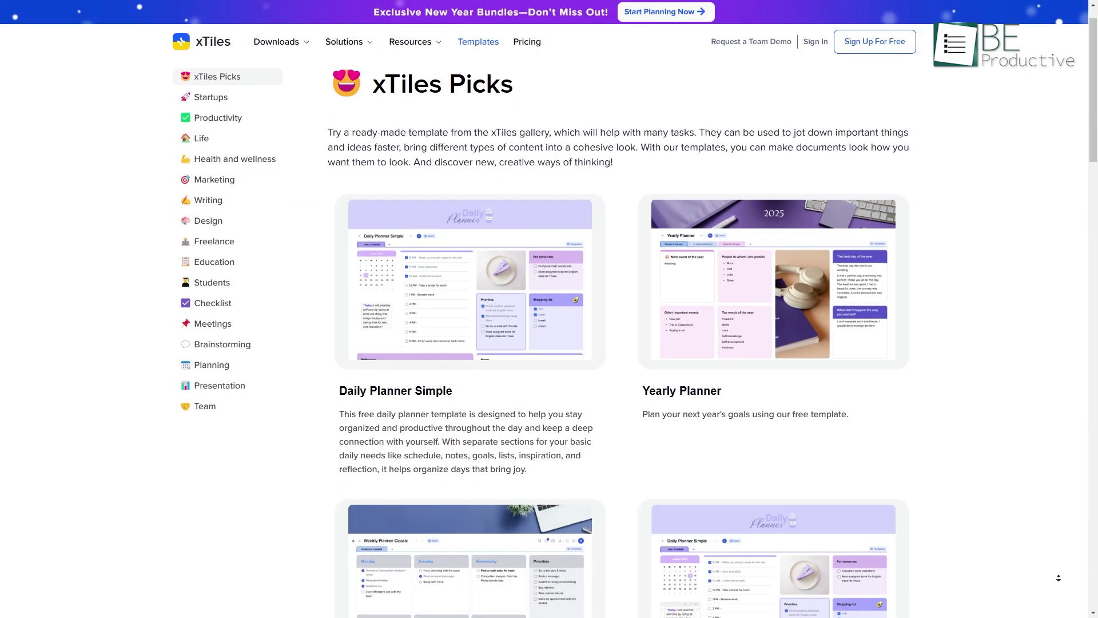
- Scroll the template gallery, open the tasks side panel, and add the invitee with full access
scroll(1058, 578, down, 3)
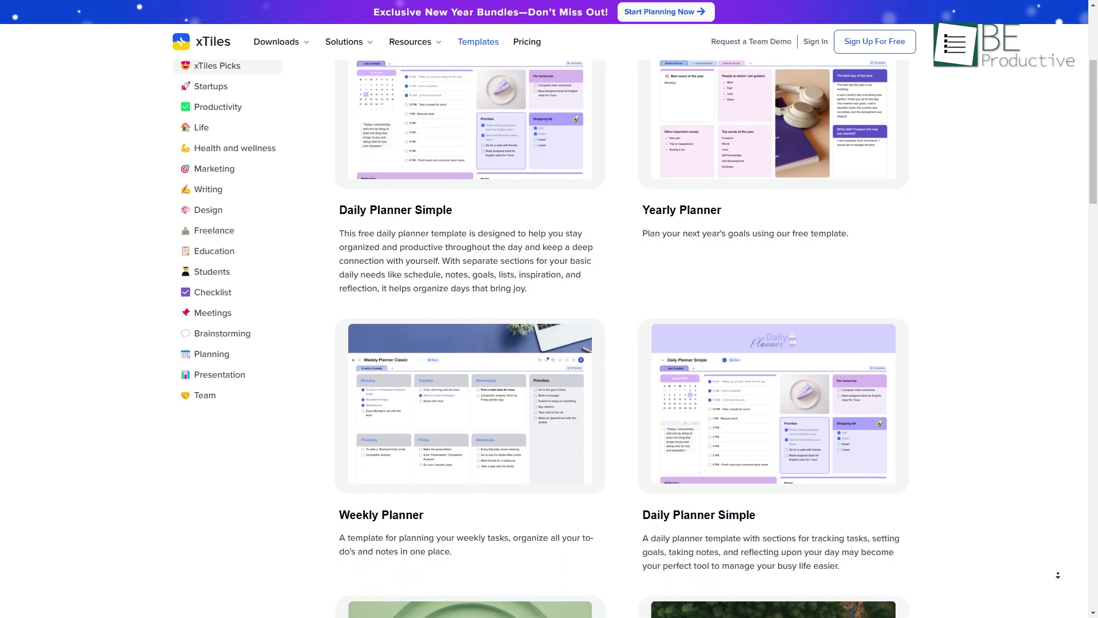
scroll(1058, 575, down, 2)
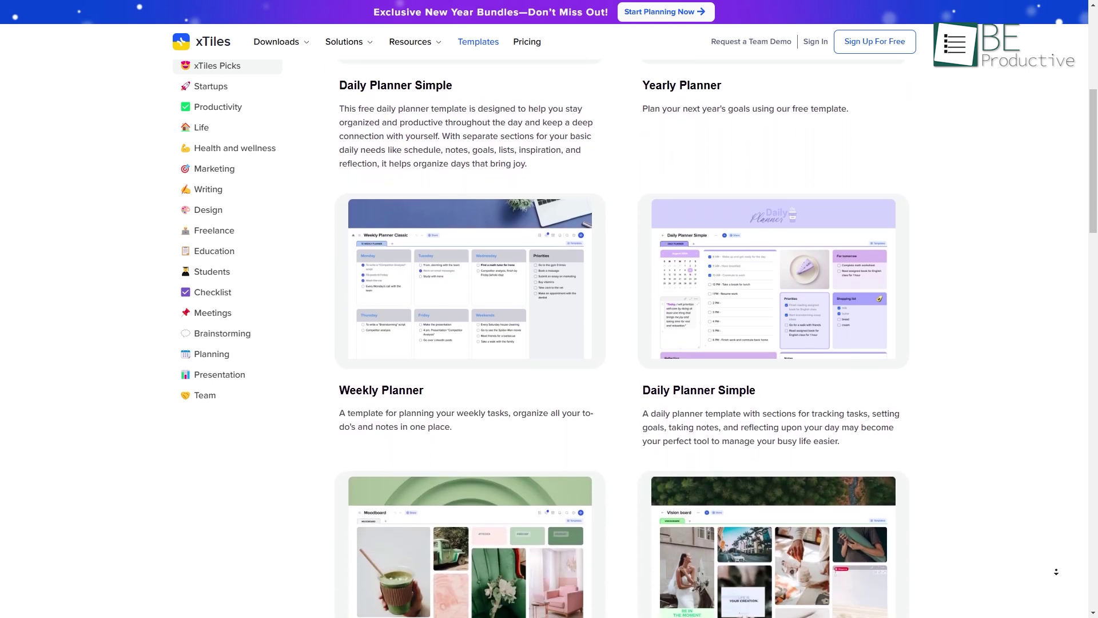
scroll(1056, 571, down, 1)
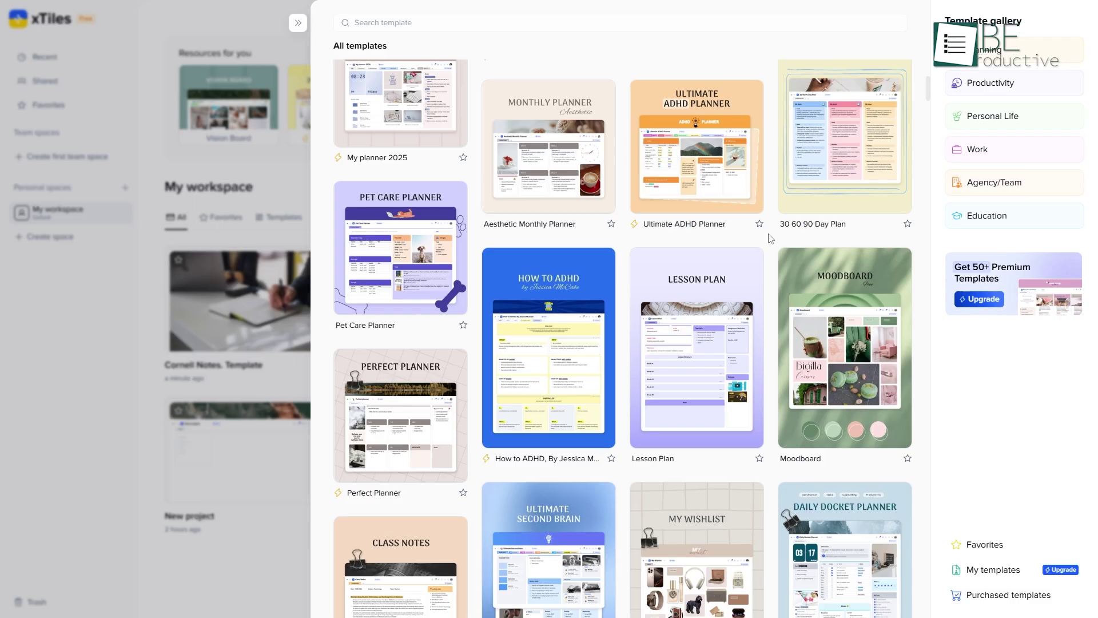
scroll(769, 238, down, 2)
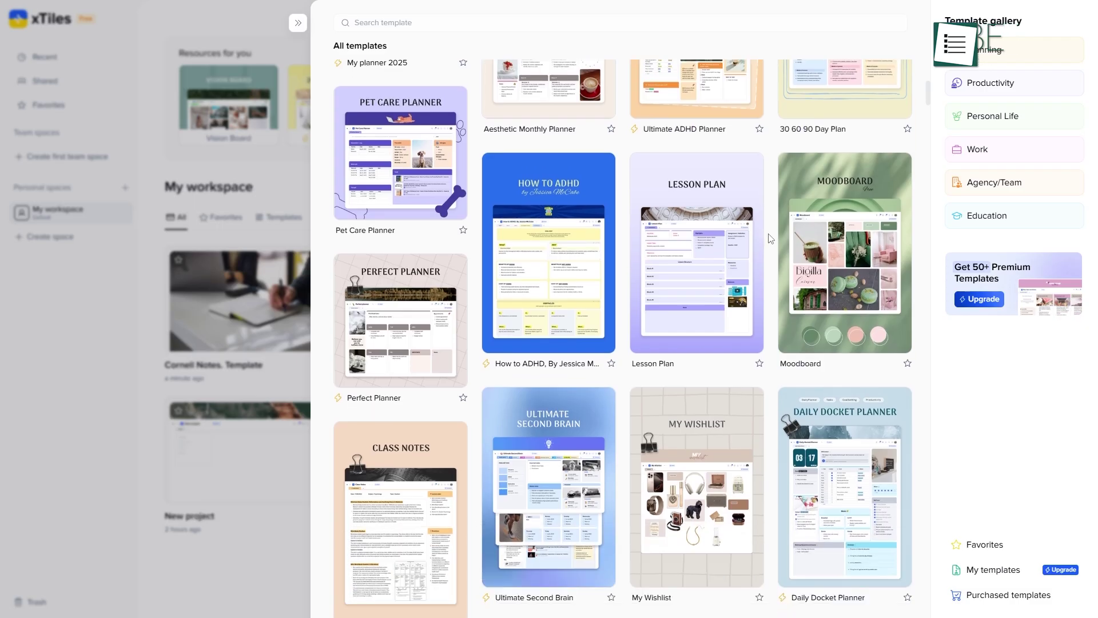
scroll(770, 238, down, 3)
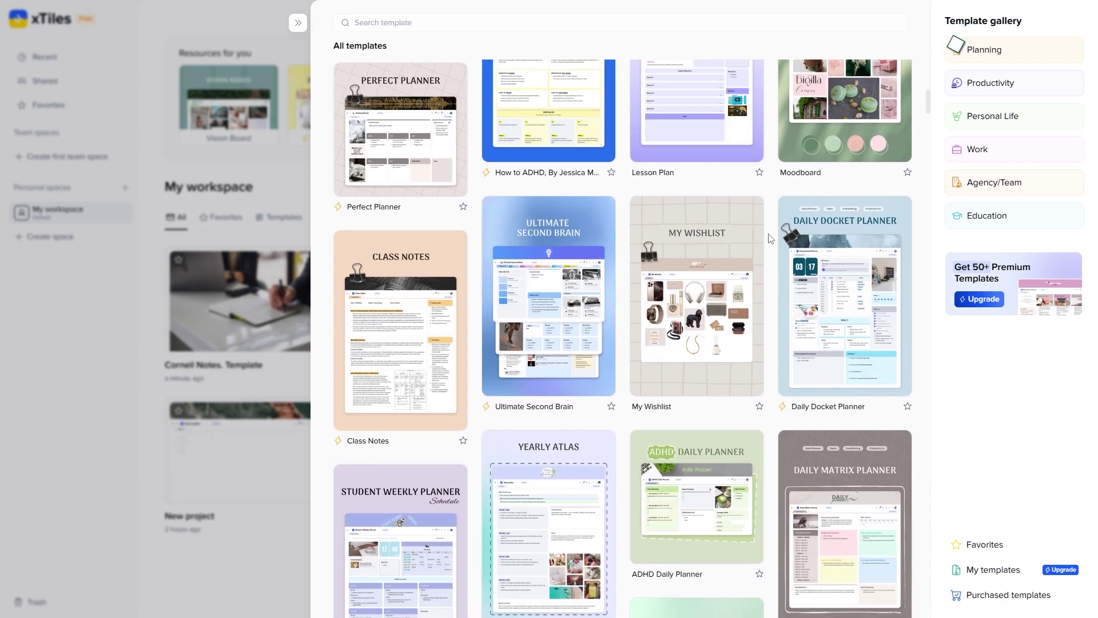
scroll(769, 238, down, 3)
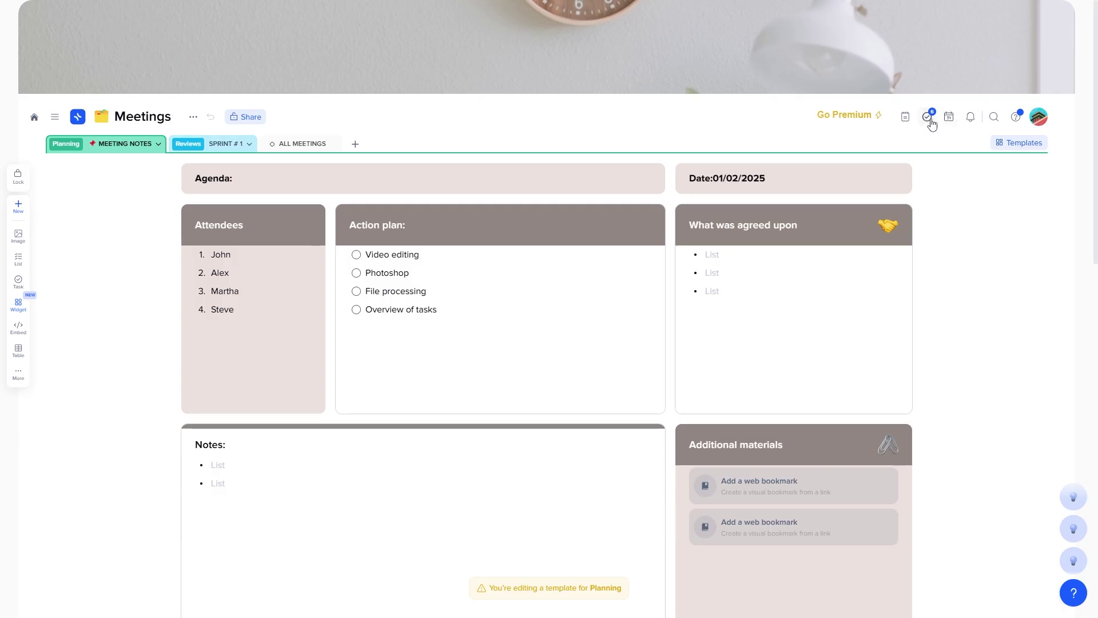
click(930, 119)
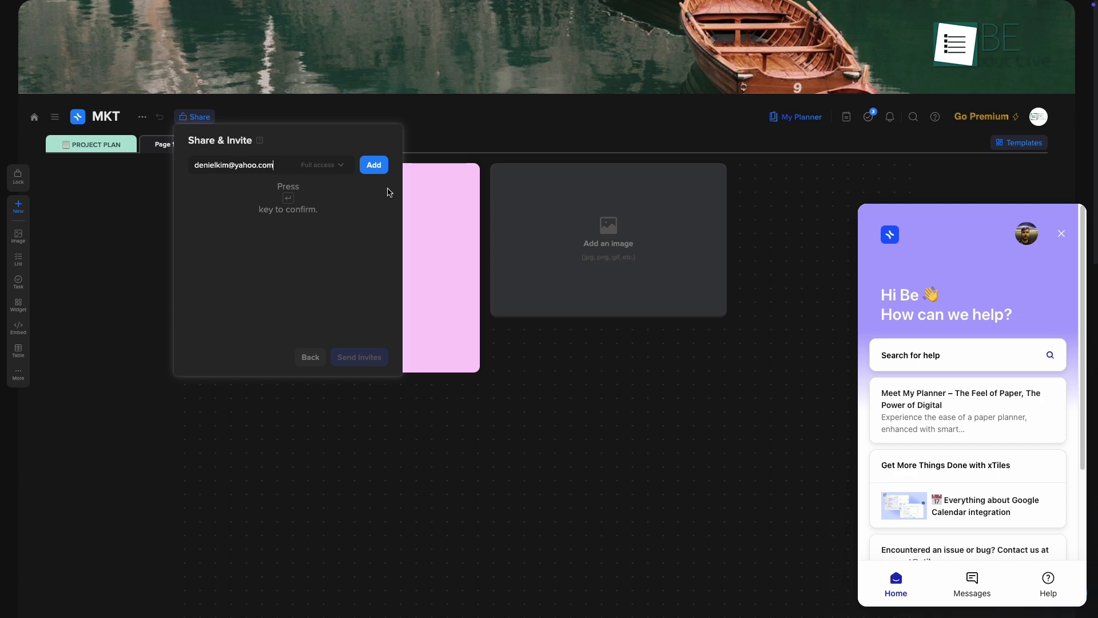
click(331, 166)
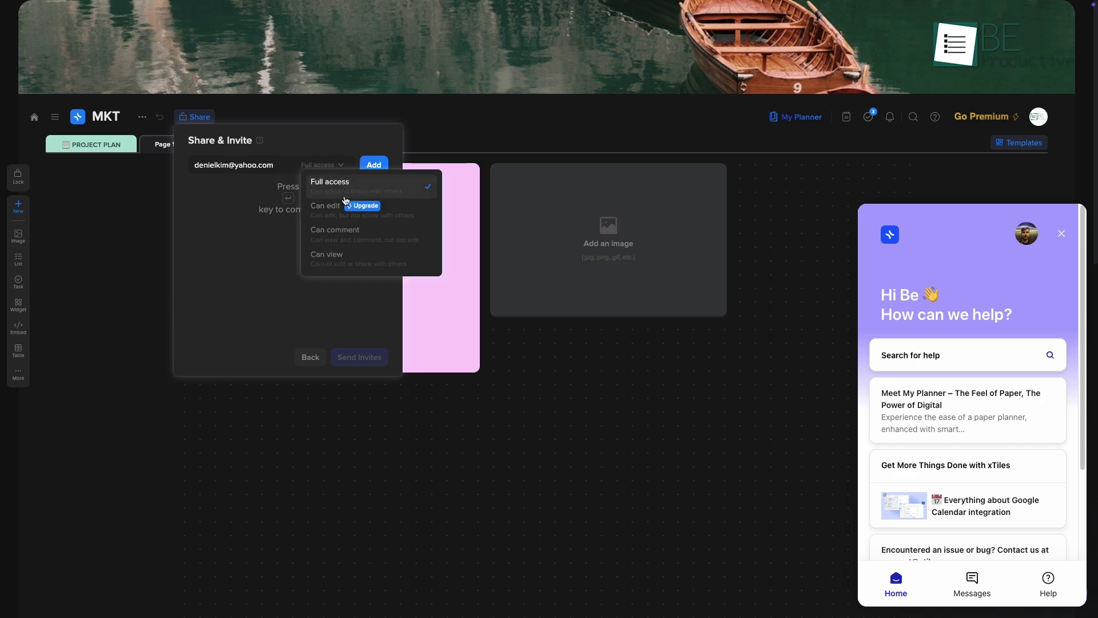
click(374, 165)
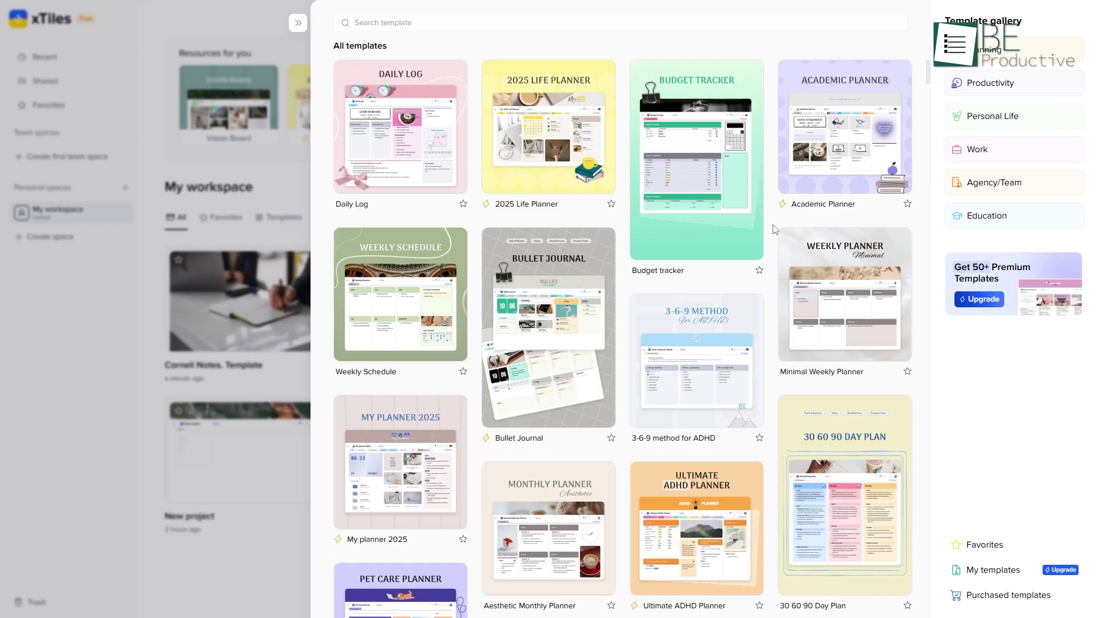
- Browse Work templates, preview the Ultimate ADHD Planner, and start an image upload on My Planner
click(998, 149)
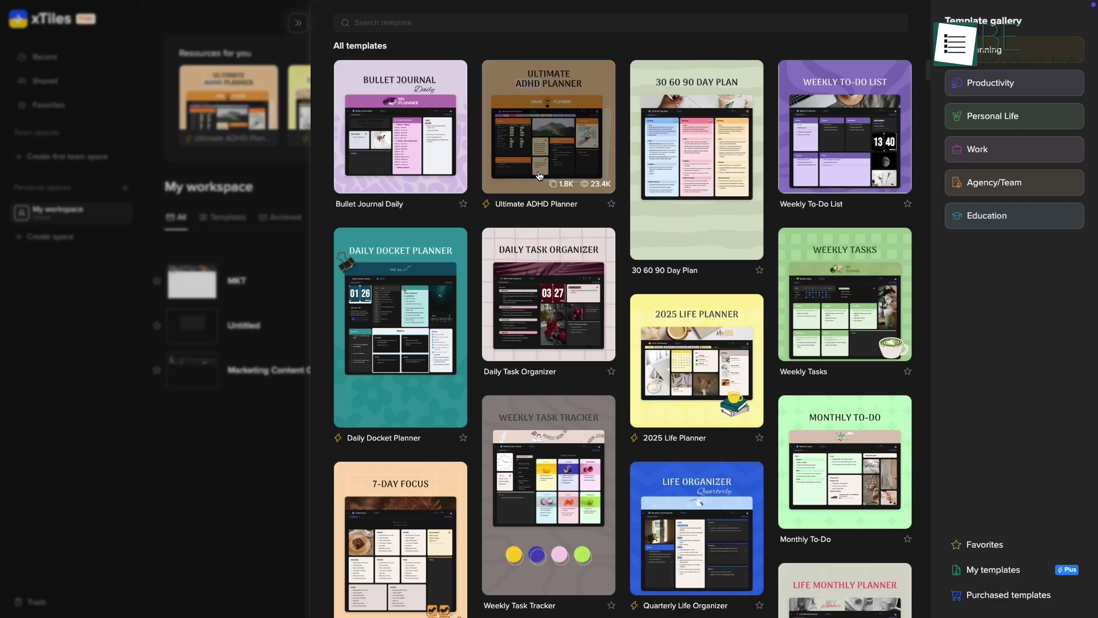
click(564, 68)
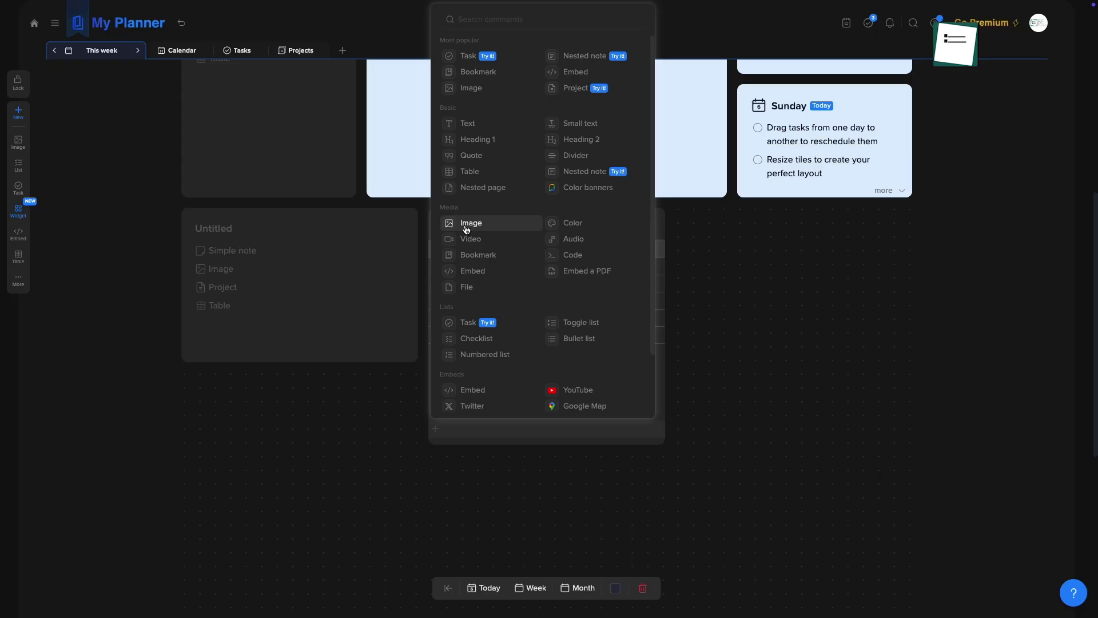
click(466, 223)
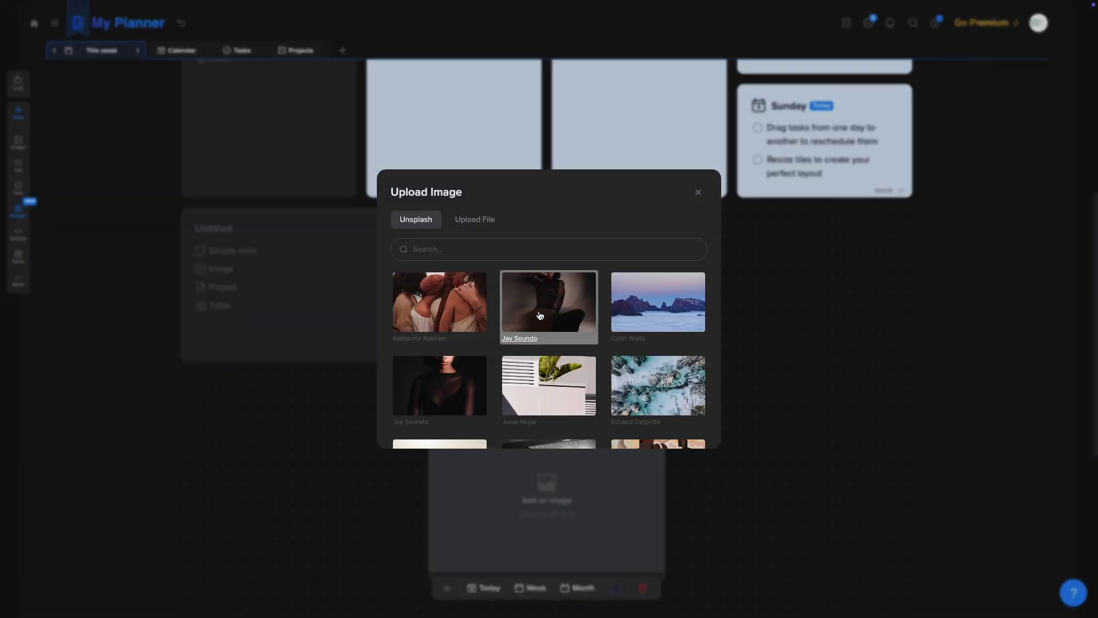
- Set the Self-improvement tile's title header to size S
scroll(553, 341, down, 3)
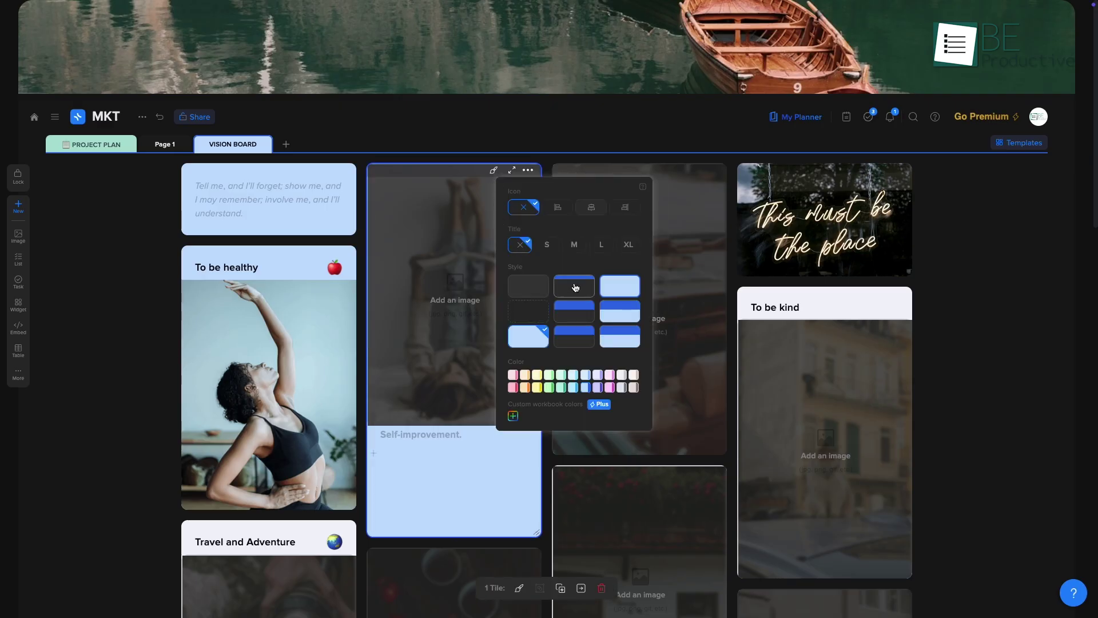
click(547, 245)
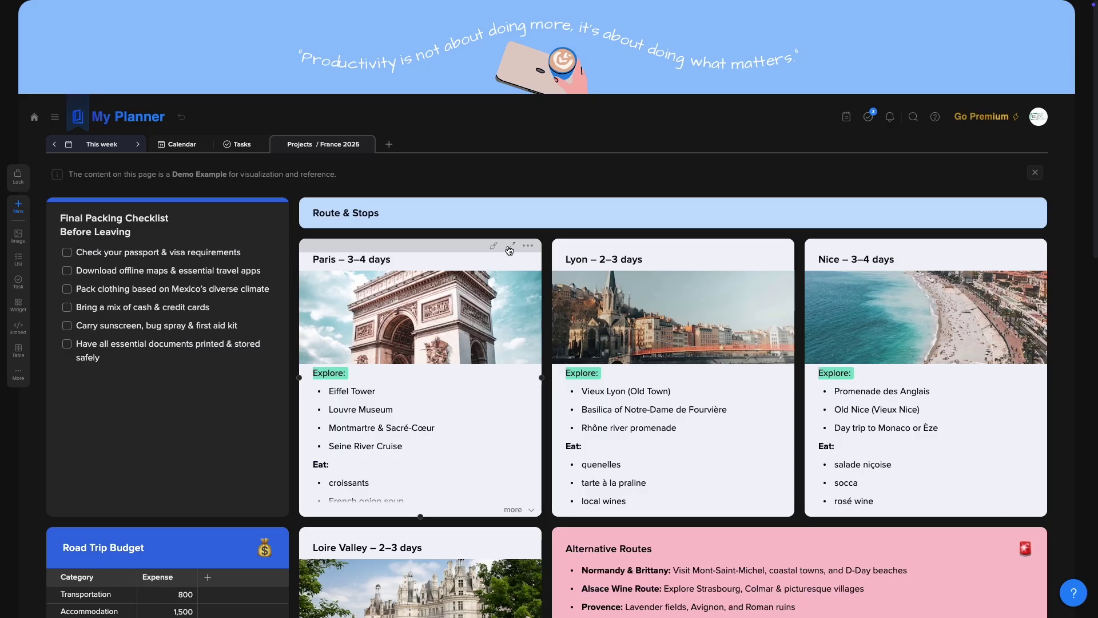
- Preview the Ultimate ADHD Planner template, then draw a 12x14 block on the empty board
click(510, 247)
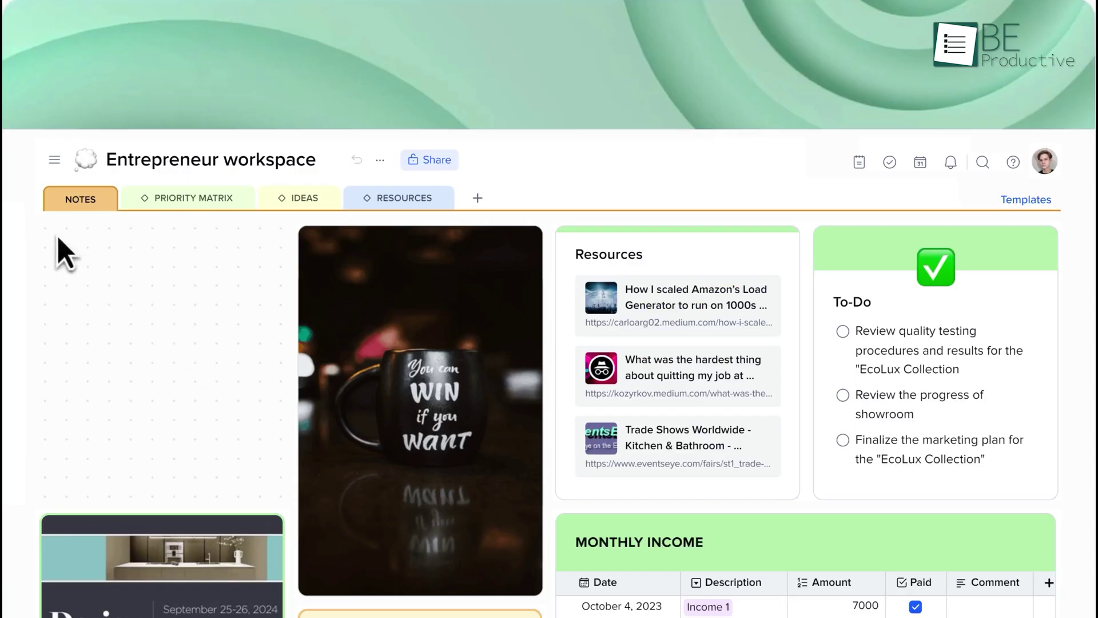
drag(58, 239, 270, 483)
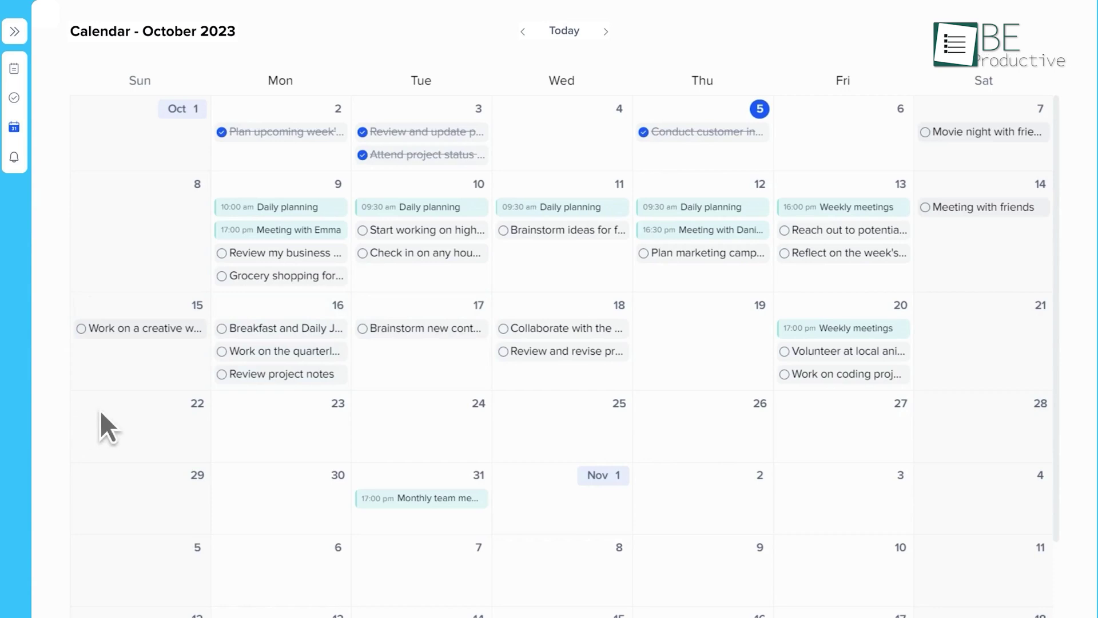
- Move Review project notes from Mon 16 to Tue 17 and open the Work overview task
drag(271, 372, 408, 351)
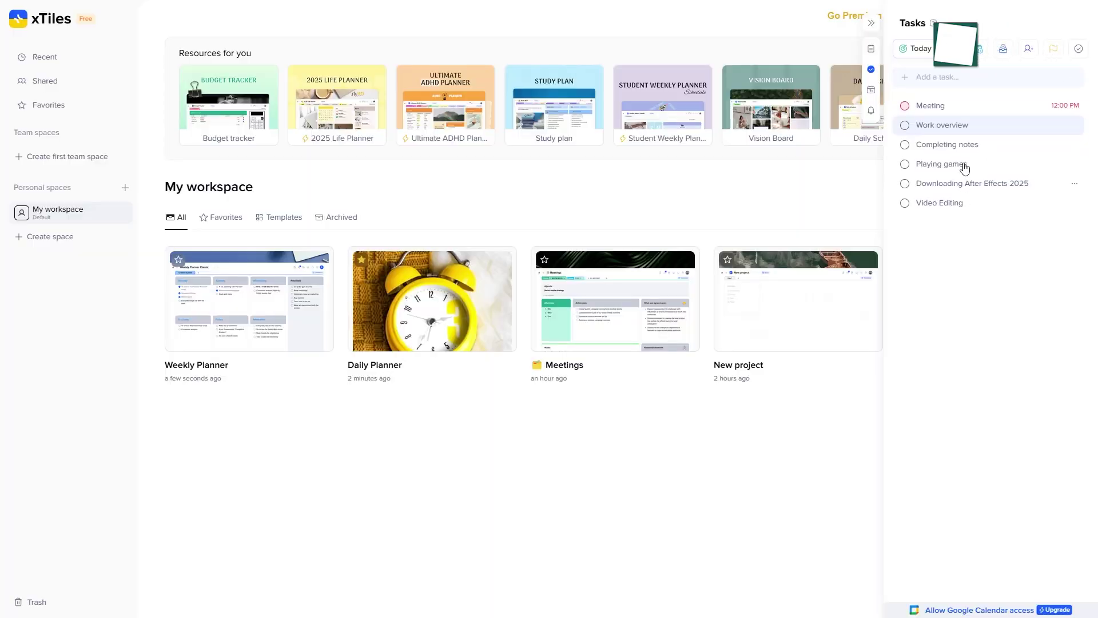
click(949, 130)
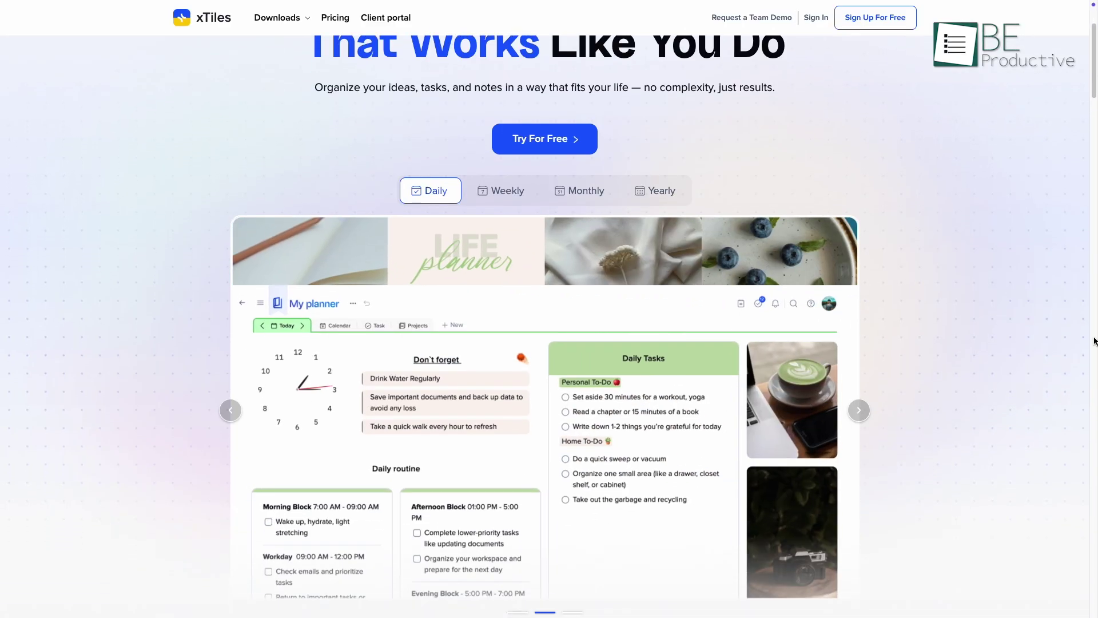
- Scroll down the xTiles homepage past the feature sections toward the Free, Starter, Plus and Team pricing plans
scroll(1094, 342, down, 3)
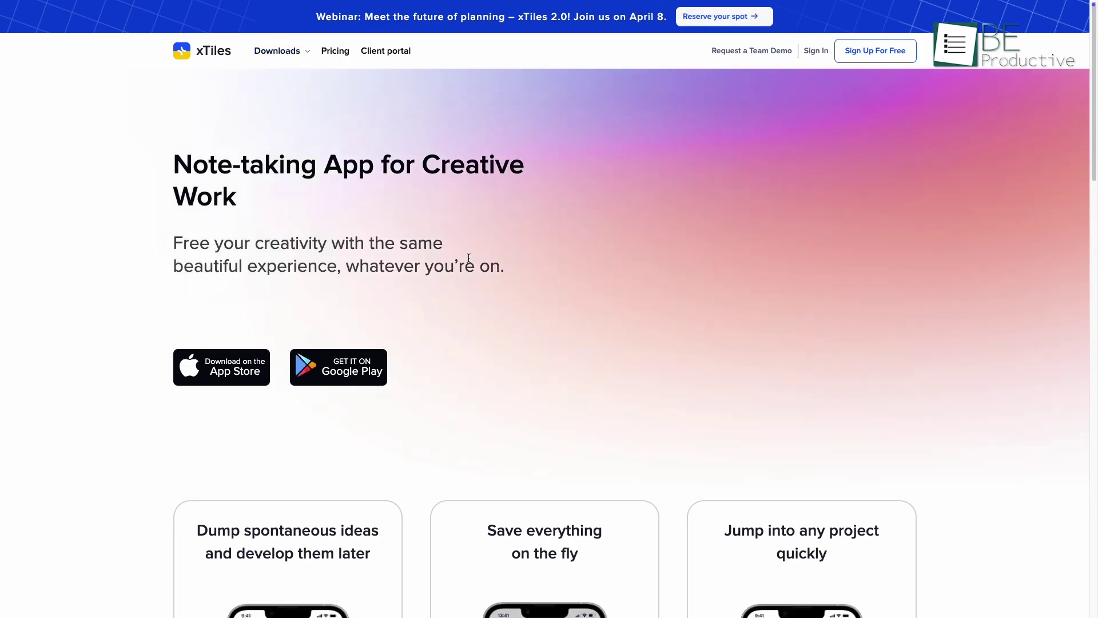
scroll(382, 267, down, 5)
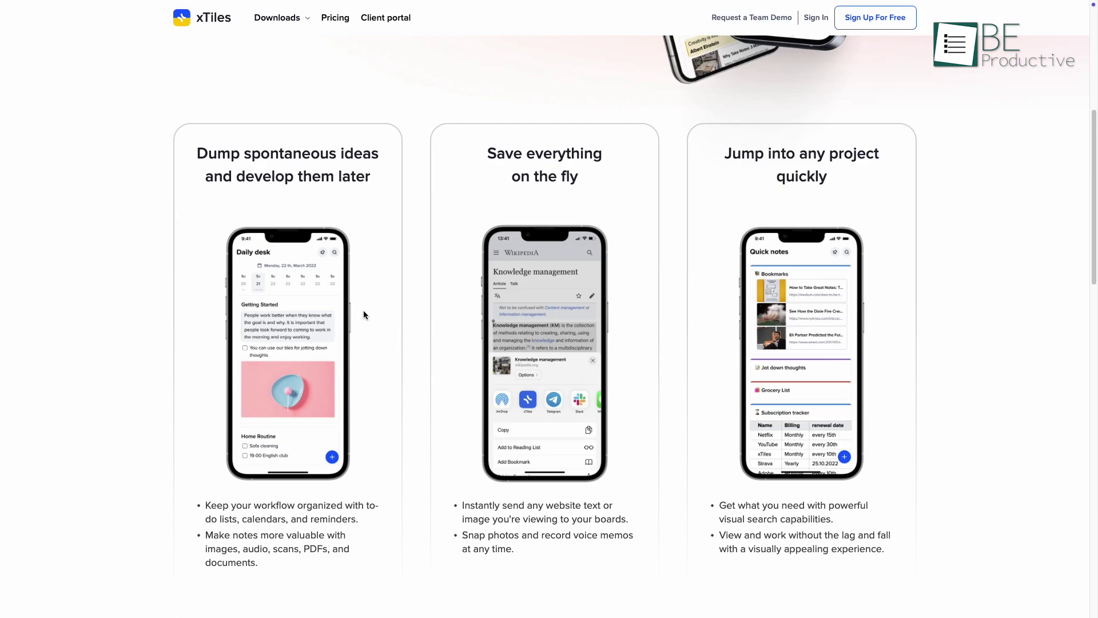
scroll(456, 345, down, 5)
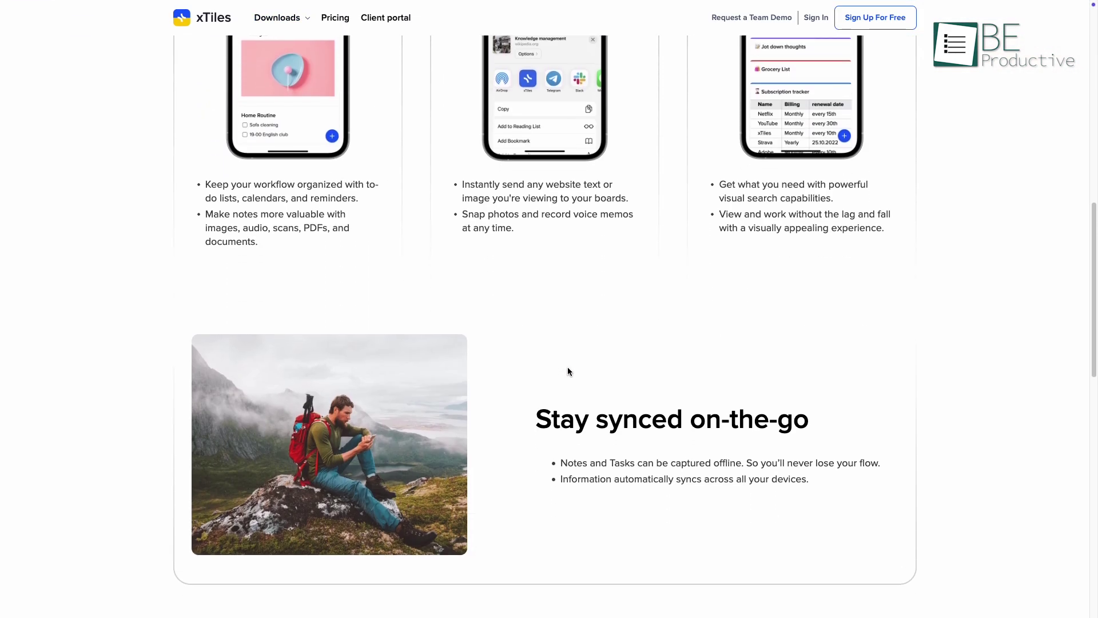
scroll(568, 370, down, 5)
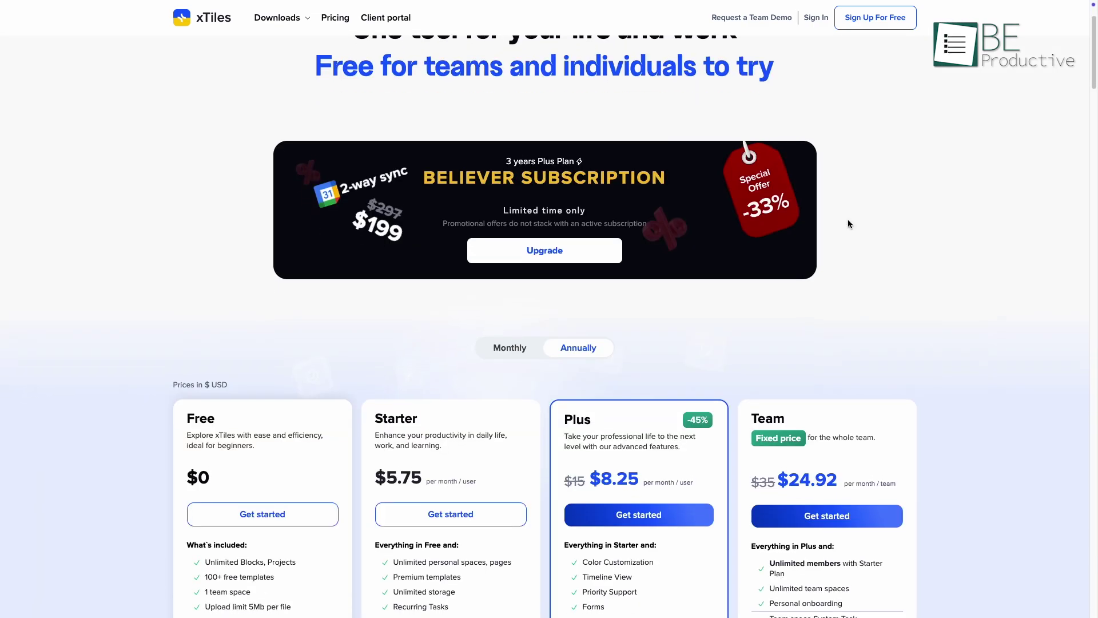
scroll(847, 218, down, 3)
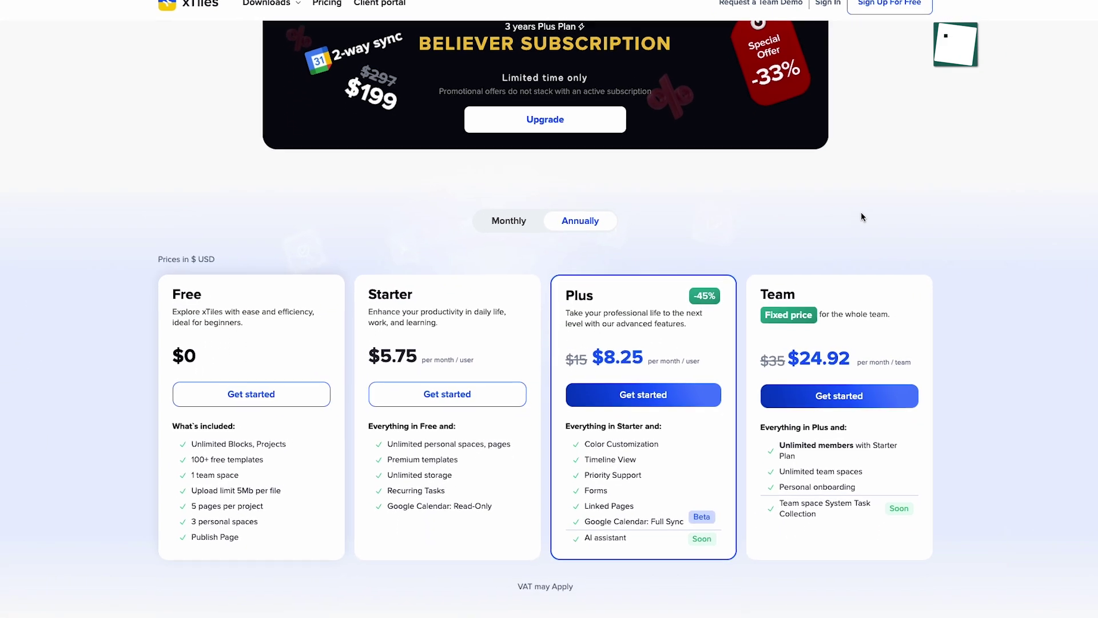